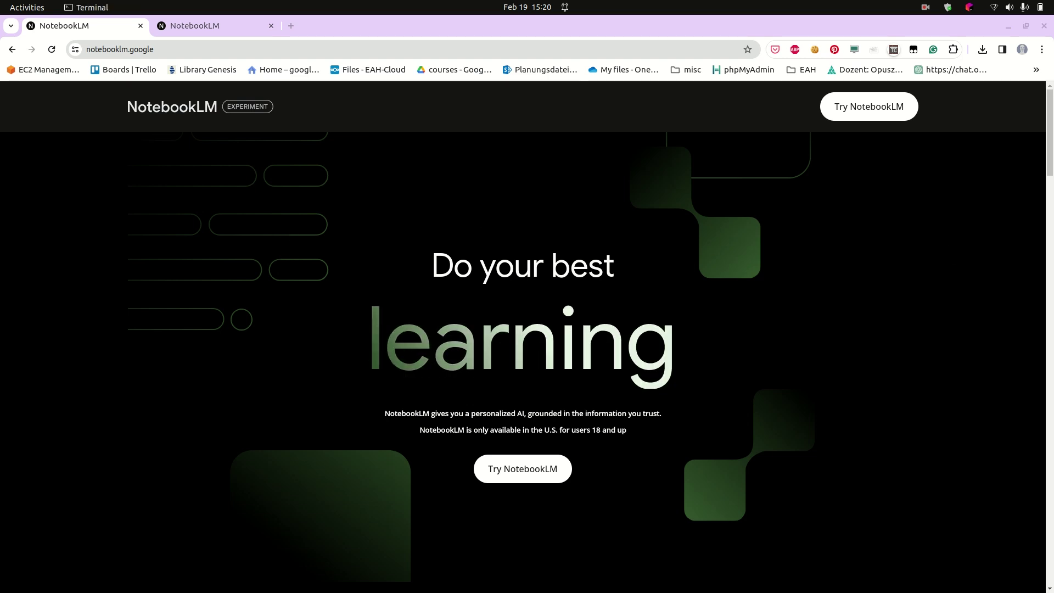
- Check the terminal's VPN connection to United States #6047, then move the terminal aside
key("alt+F7")
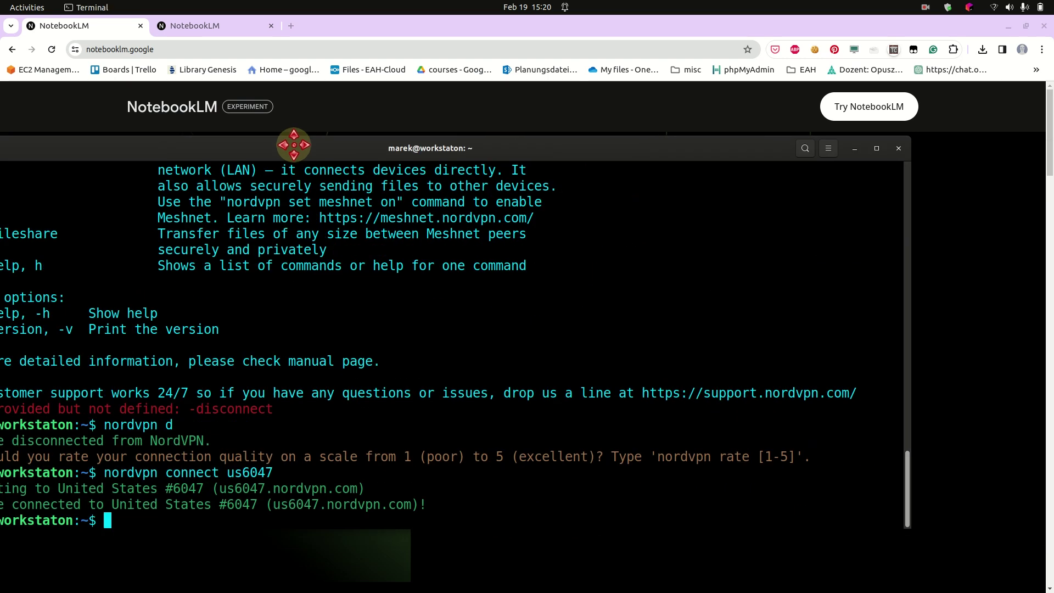
left_click(424, 144)
left_click_drag(186, 490, 331, 492)
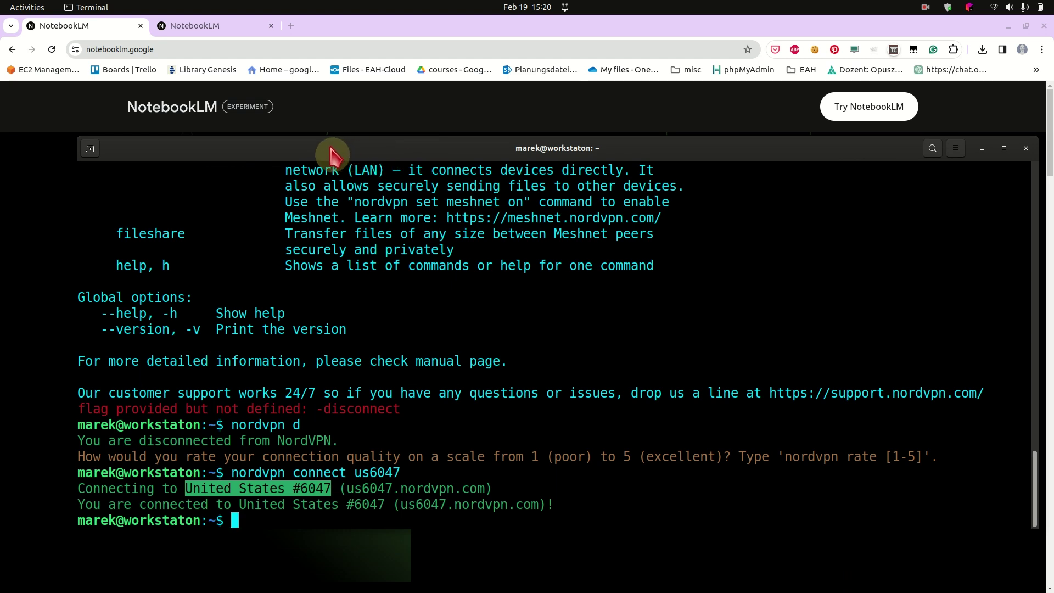
left_click_drag(330, 155, 1053, 155)
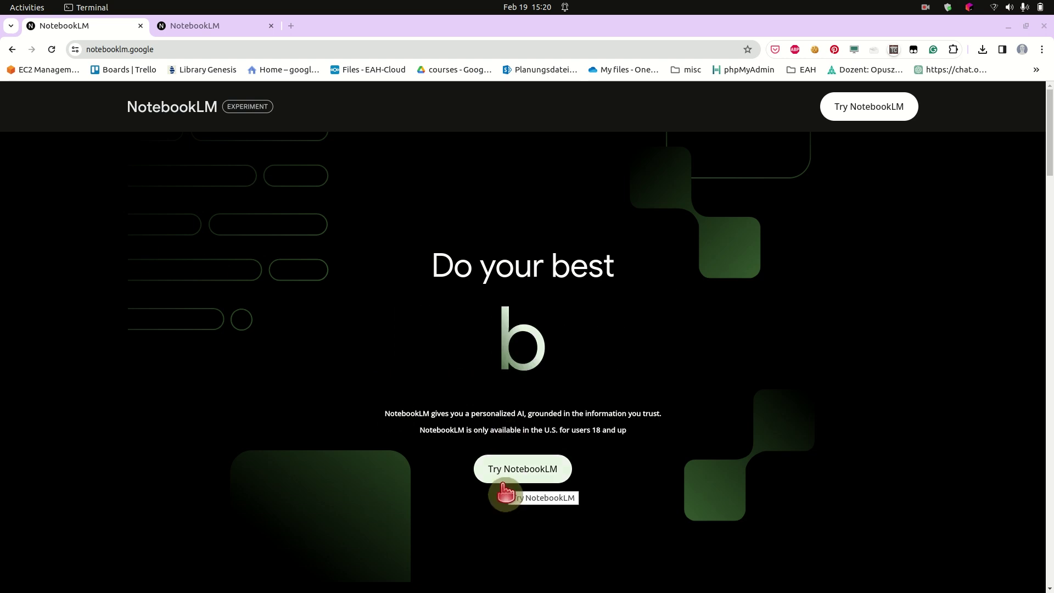
- From the NotebookLM home page, create and save a new notebook titled 'Data Science'
left_click(184, 26)
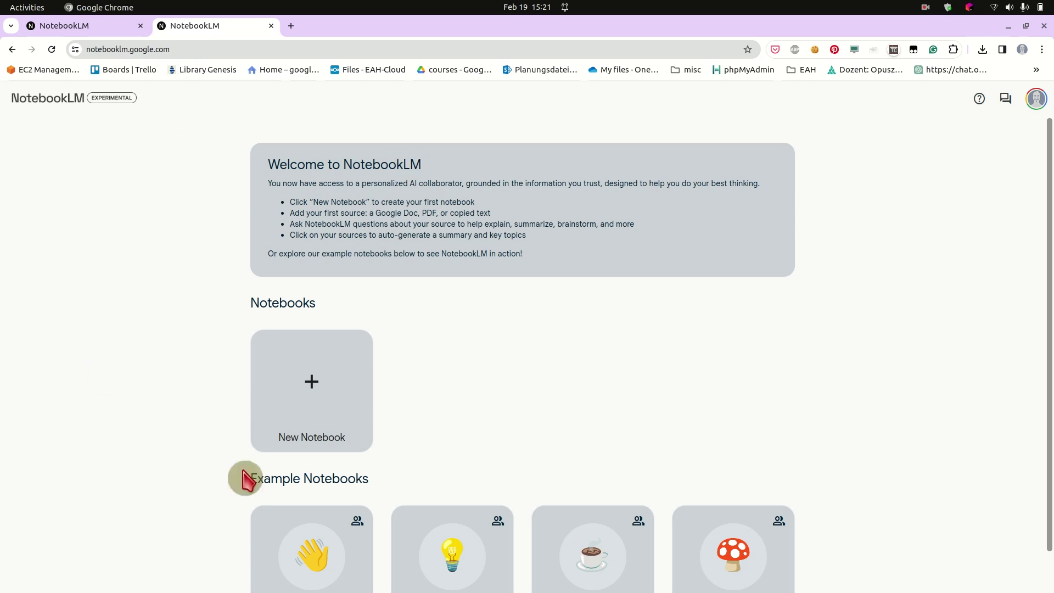
scroll(341, 516, "down", 2)
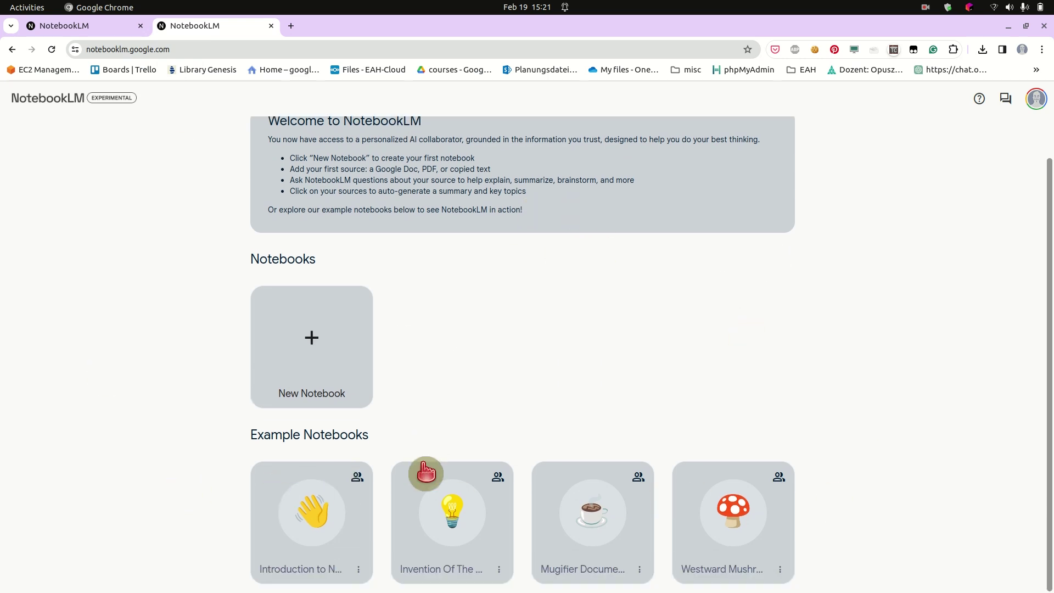
left_click(315, 344)
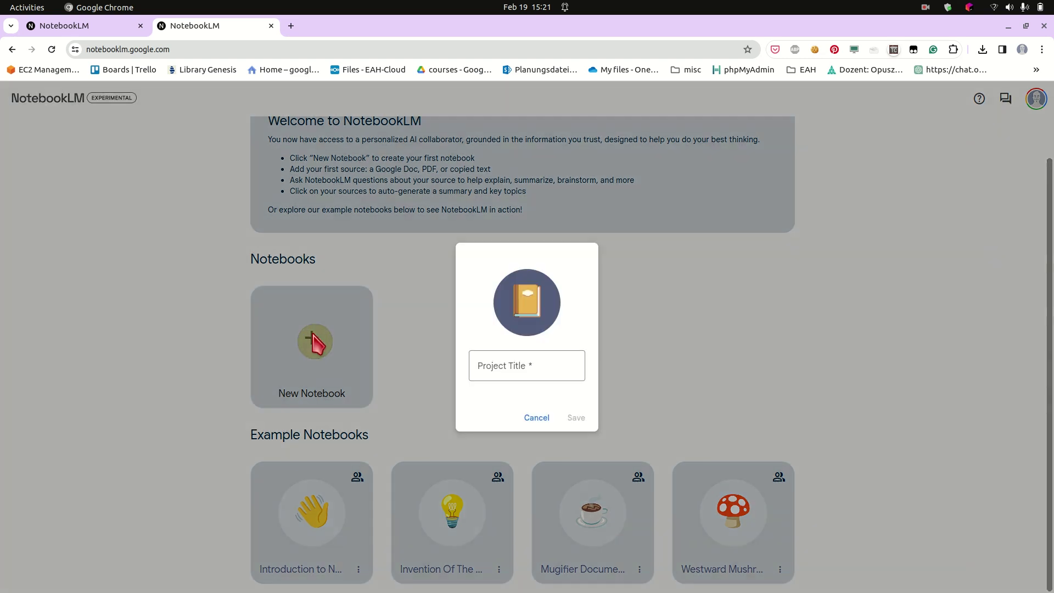
left_click(540, 365)
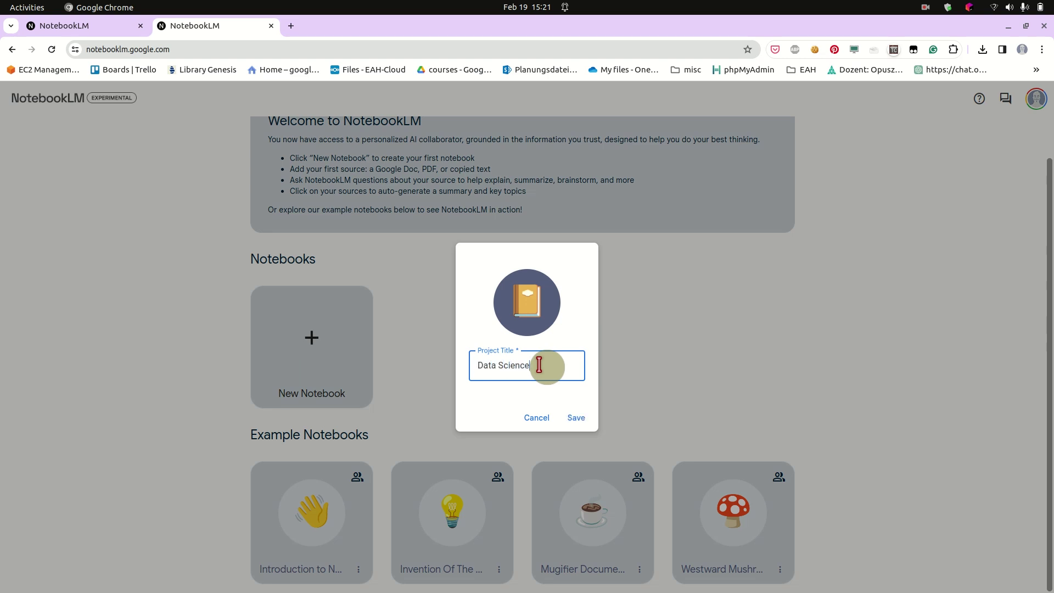
left_click(578, 421)
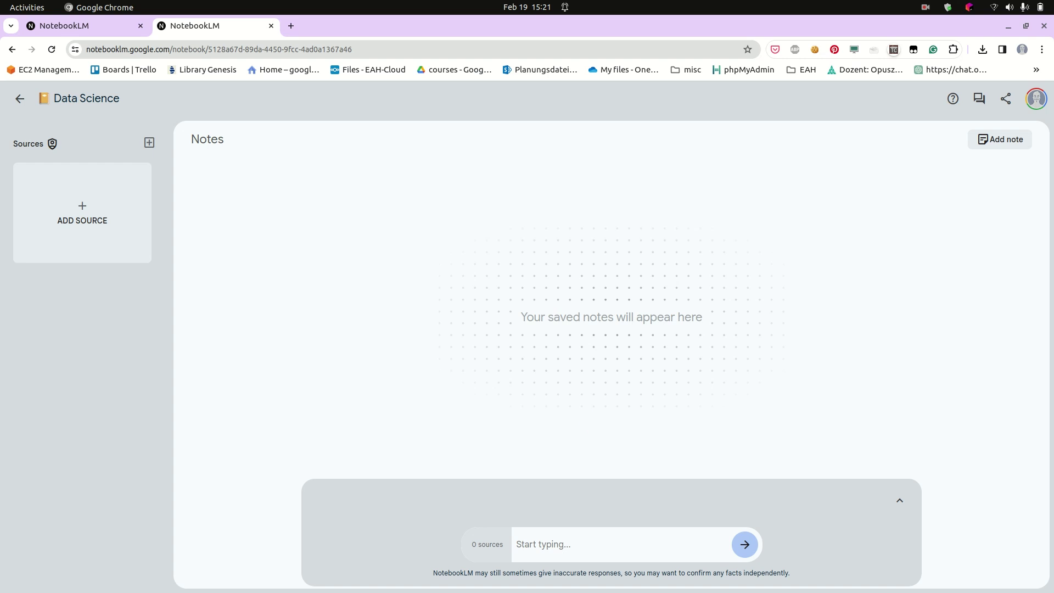
- Switch to the Practical Statistics PDF and view the book title on its cover page
key("alt+Tab")
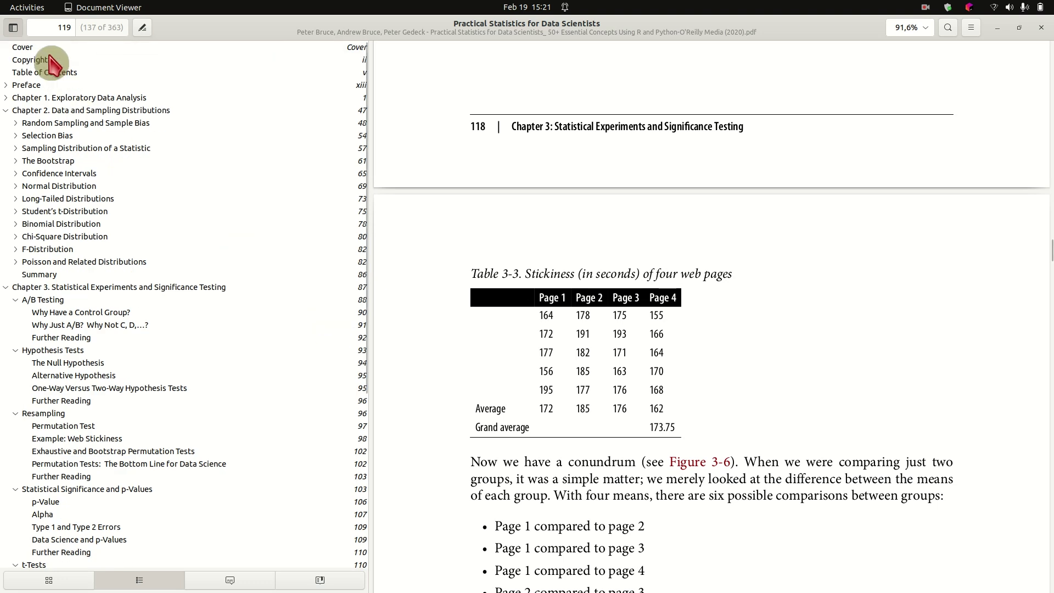
left_click(44, 48)
left_click_drag(423, 200, 954, 401)
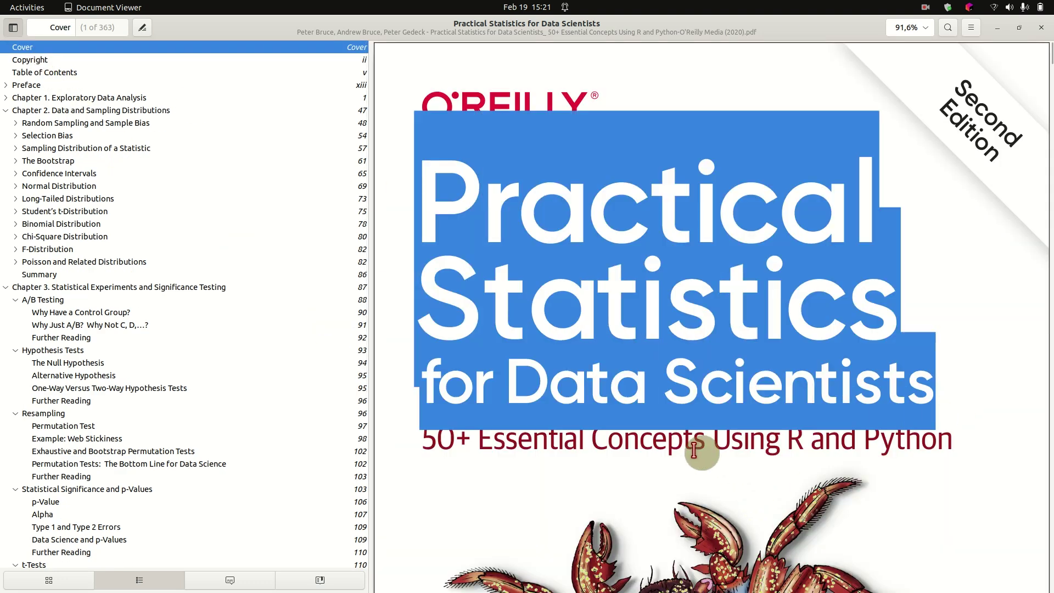
left_click(671, 372)
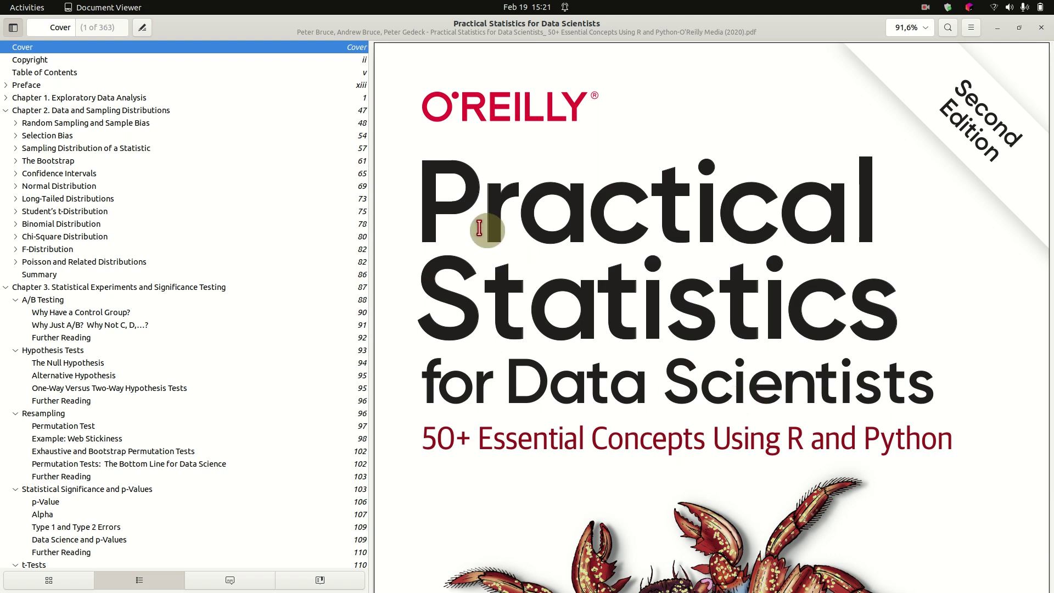
scroll(479, 227, "down", 8)
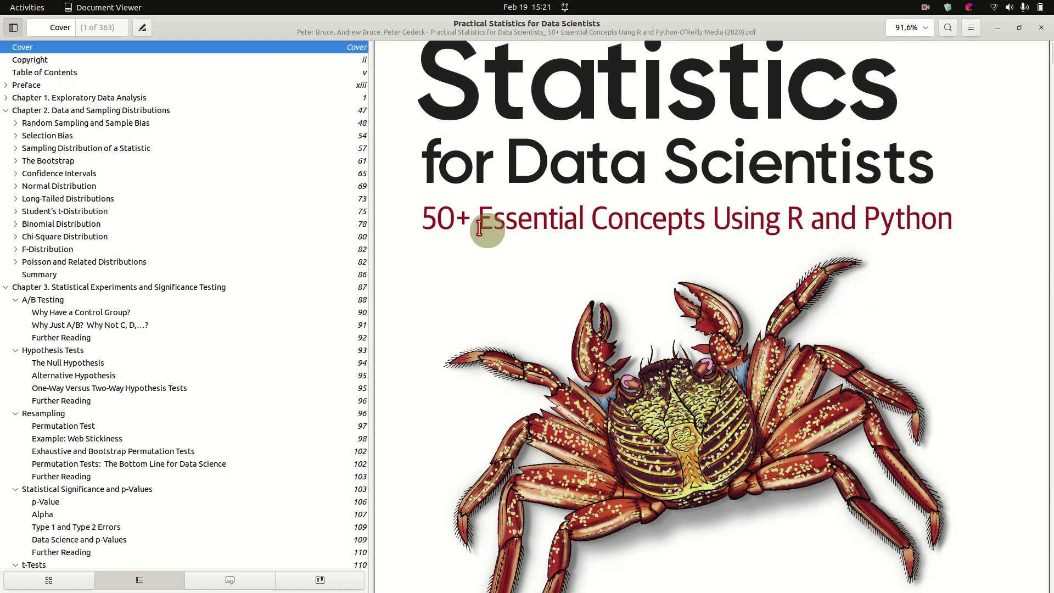
scroll(505, 280, "up", 3)
scroll(506, 280, "up", 5)
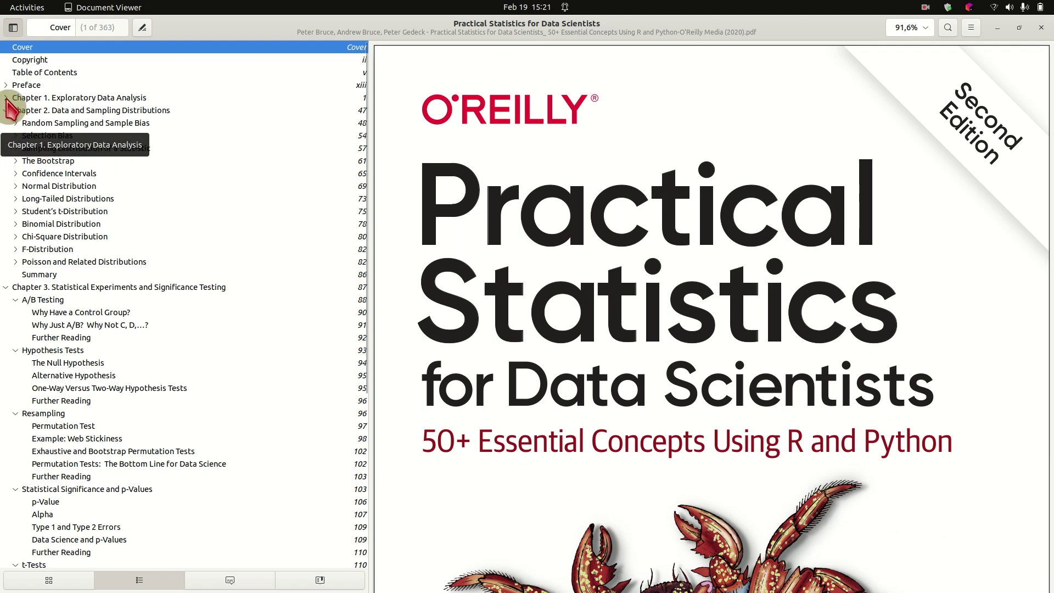
- Browse Chapter 2 and Chapter 3 in the outline, then return to the cover
left_click(90, 111)
left_click(94, 288)
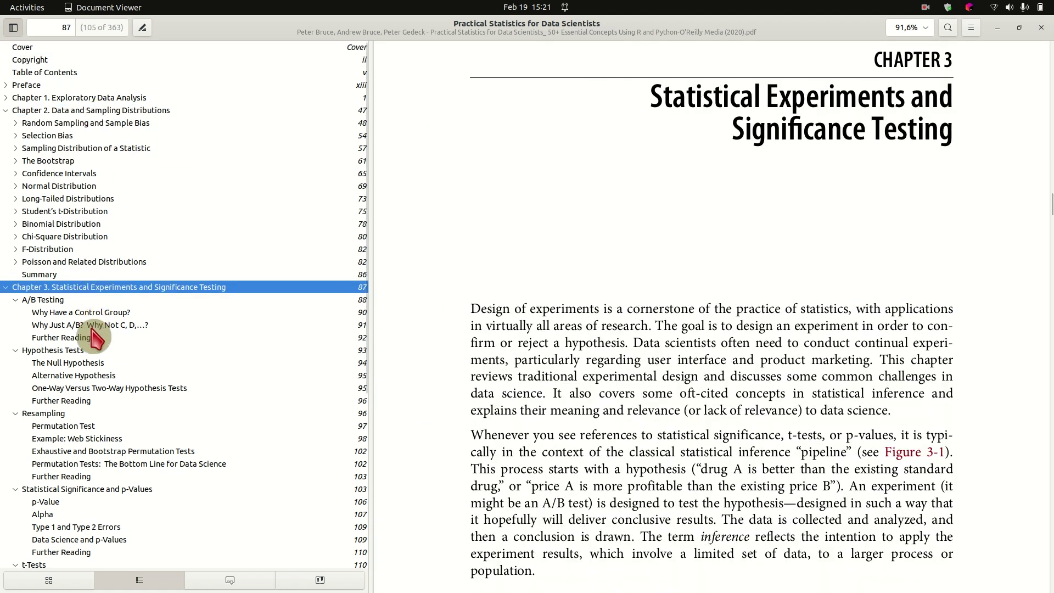
scroll(95, 447, "down", 3)
scroll(96, 454, "up", 3)
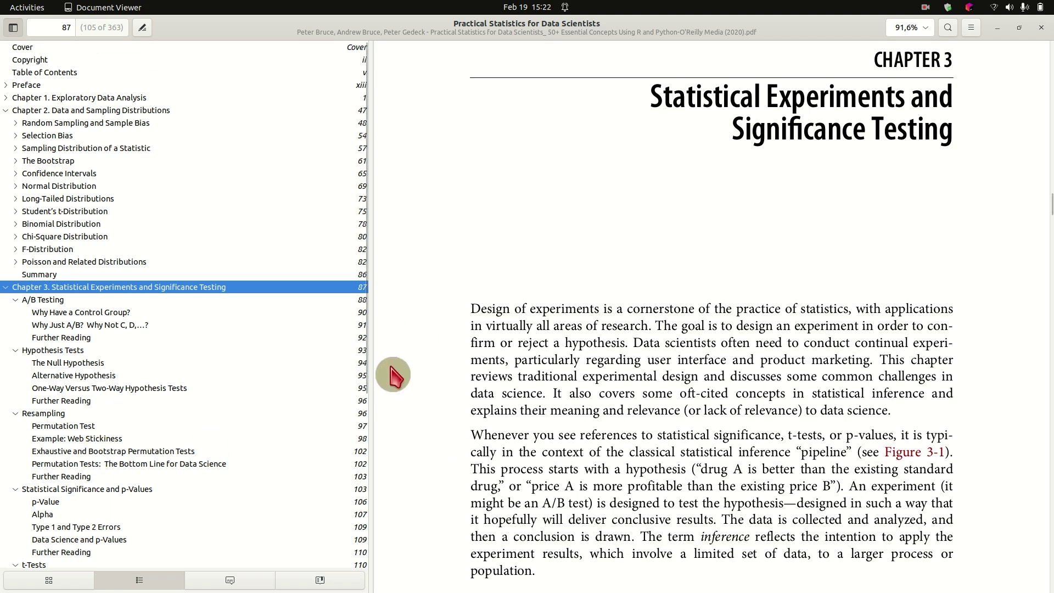
left_click(49, 47)
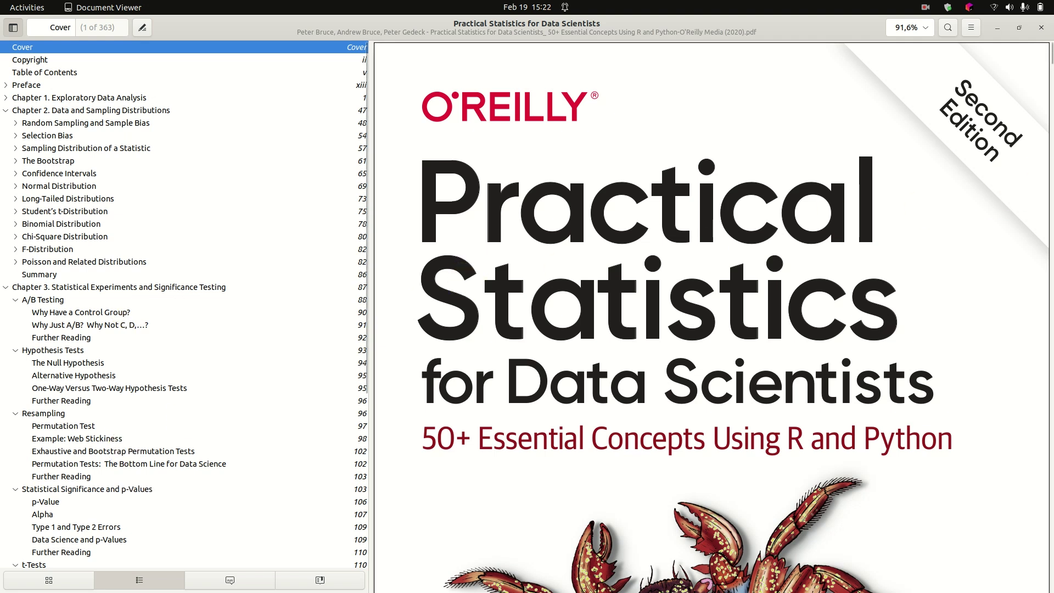
- Switch to the happiness paper and view the full title on its first page
key("alt+Tab")
scroll(165, 390, "up", 15)
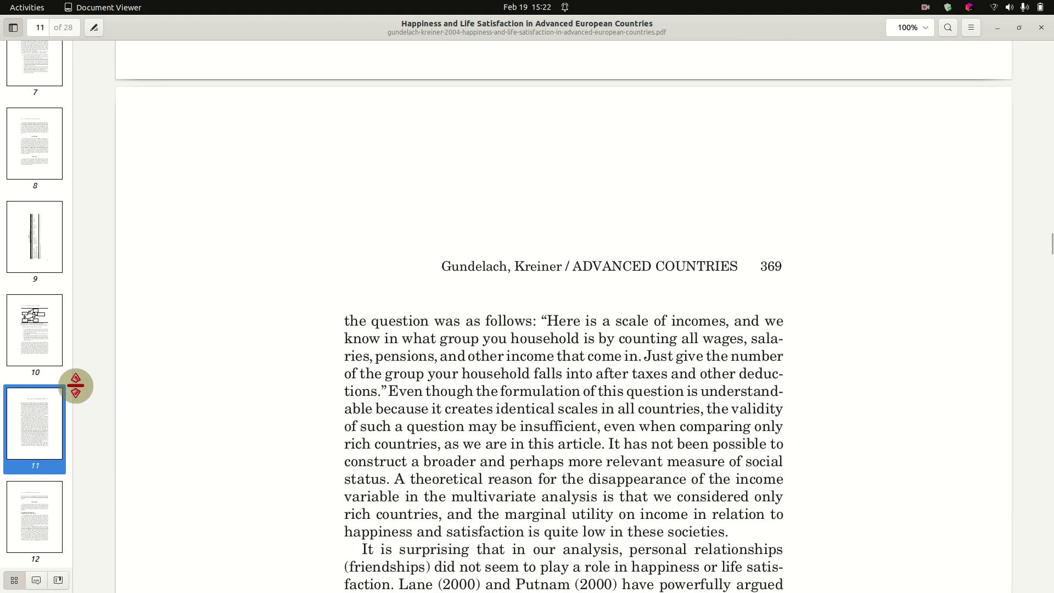
scroll(66, 390, "up", 10)
left_click(40, 80)
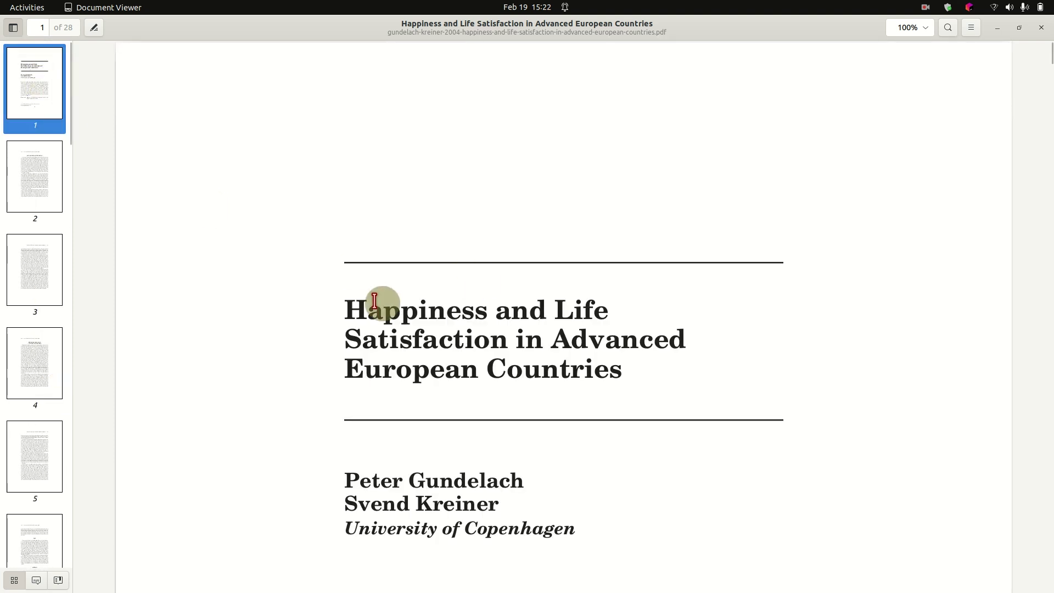
left_click_drag(357, 308, 652, 395)
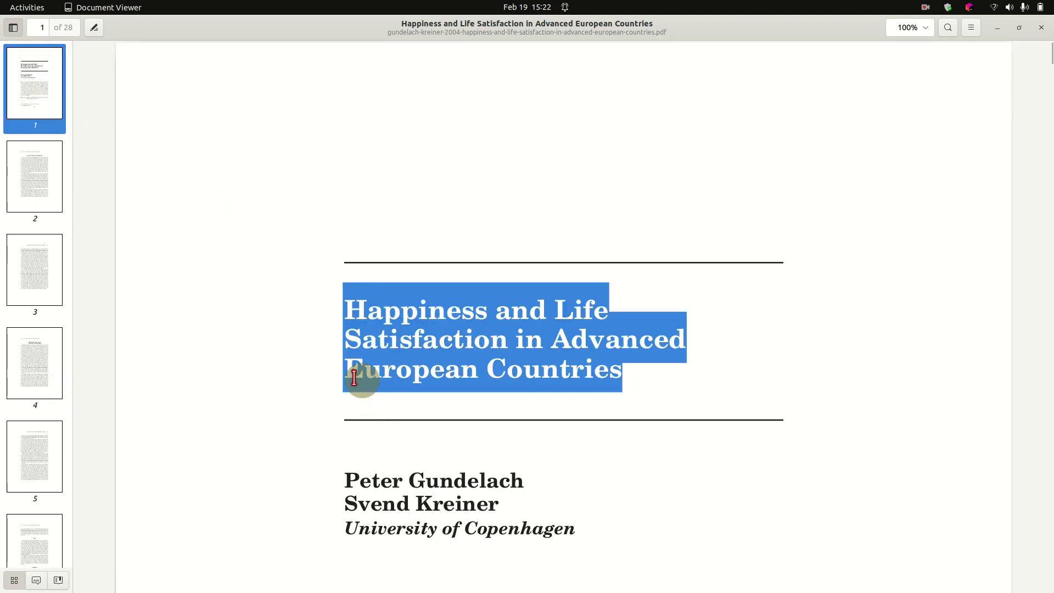
left_click(529, 446)
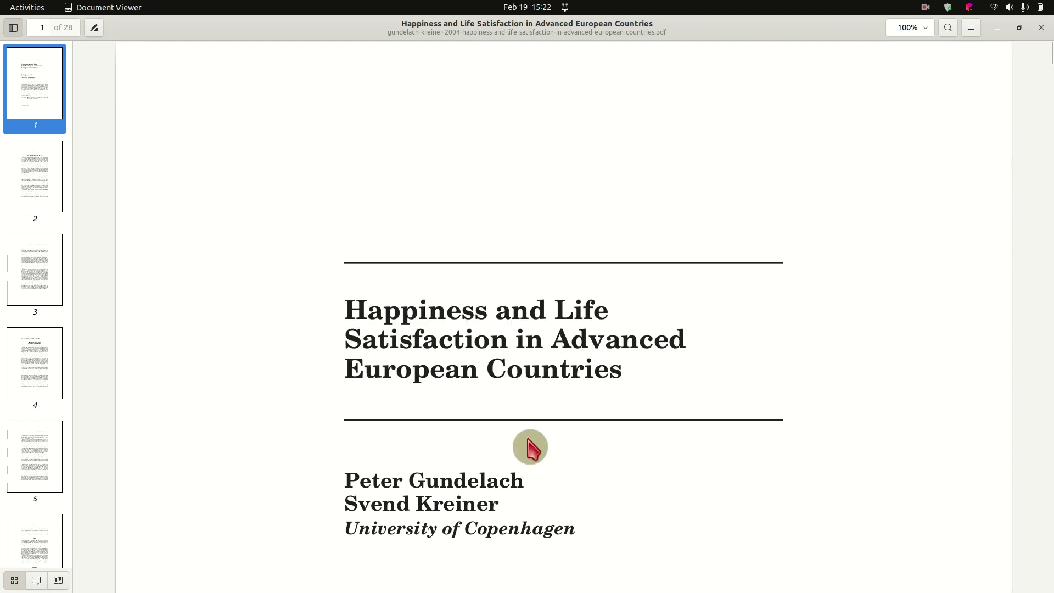
- Read through pages 4 and 5 of the happiness paper, then switch to Practical Statistics
scroll(529, 443, "down", 3)
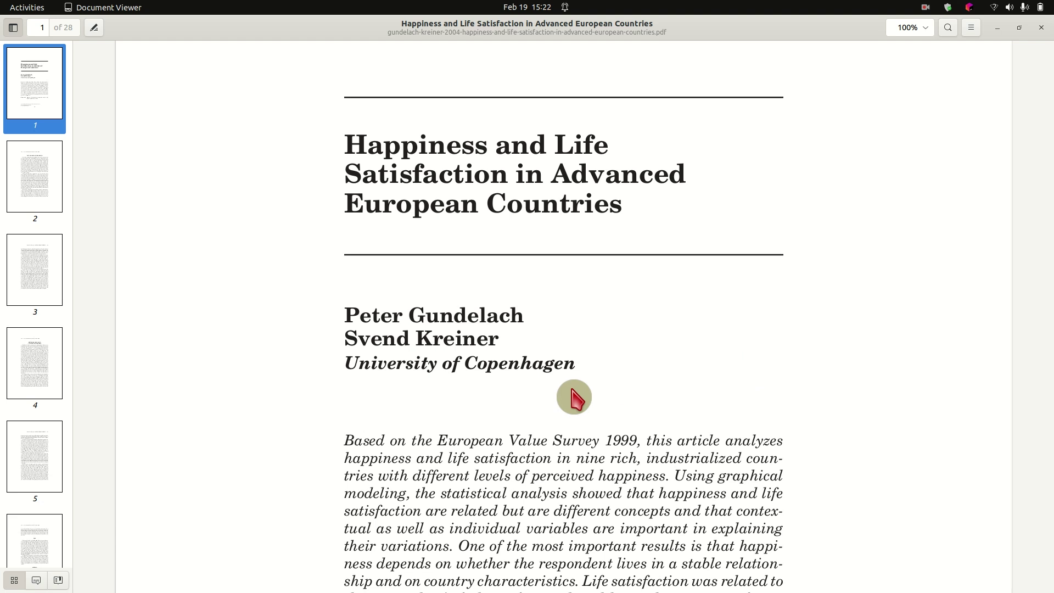
scroll(556, 466, "down", 3)
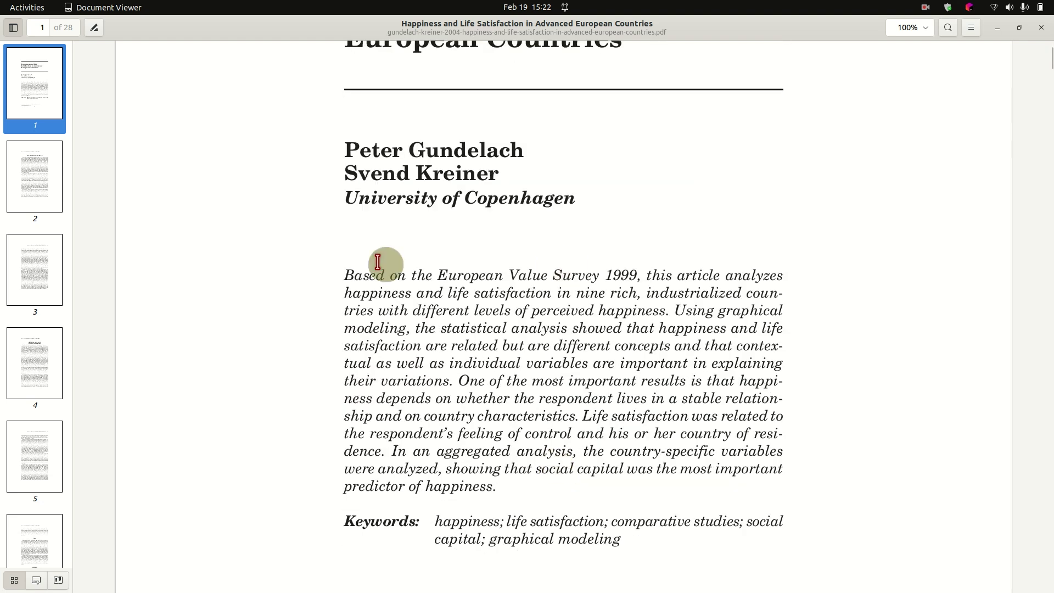
scroll(574, 483, "up", 2)
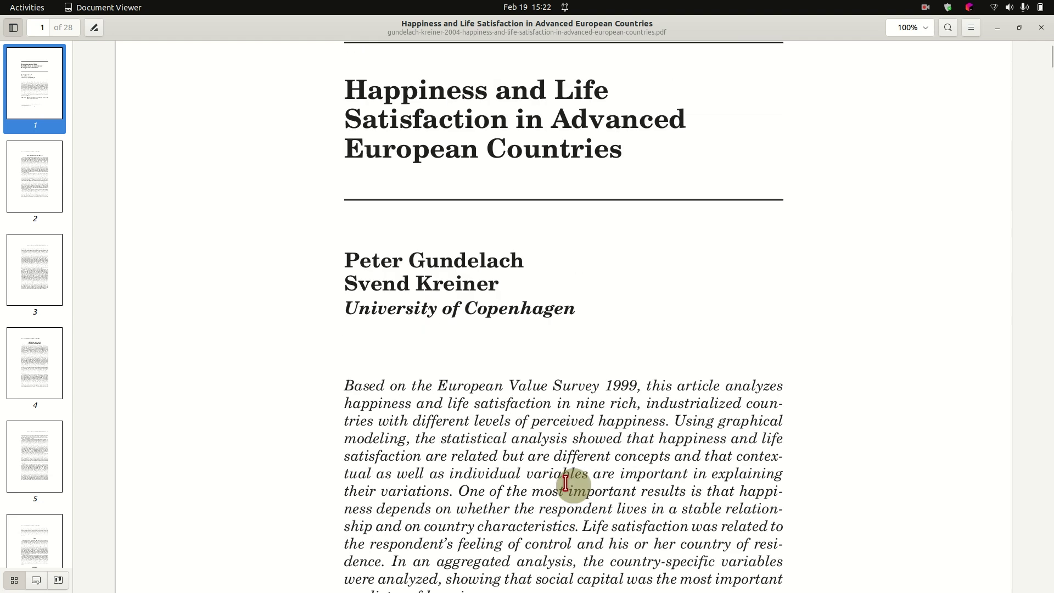
scroll(568, 453, "up", 2)
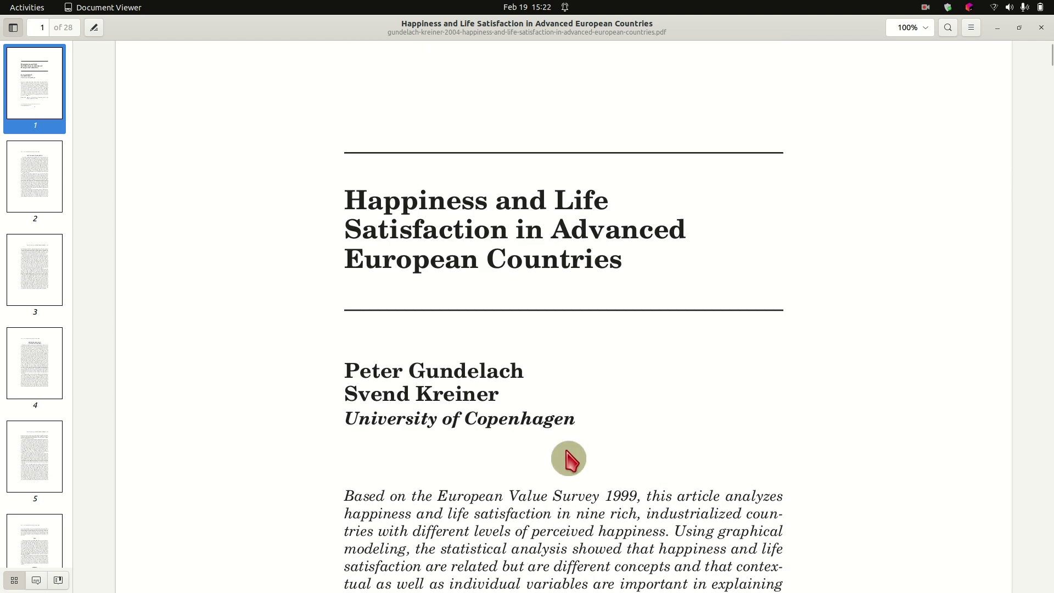
scroll(545, 386, "down", 13)
scroll(546, 386, "down", 10)
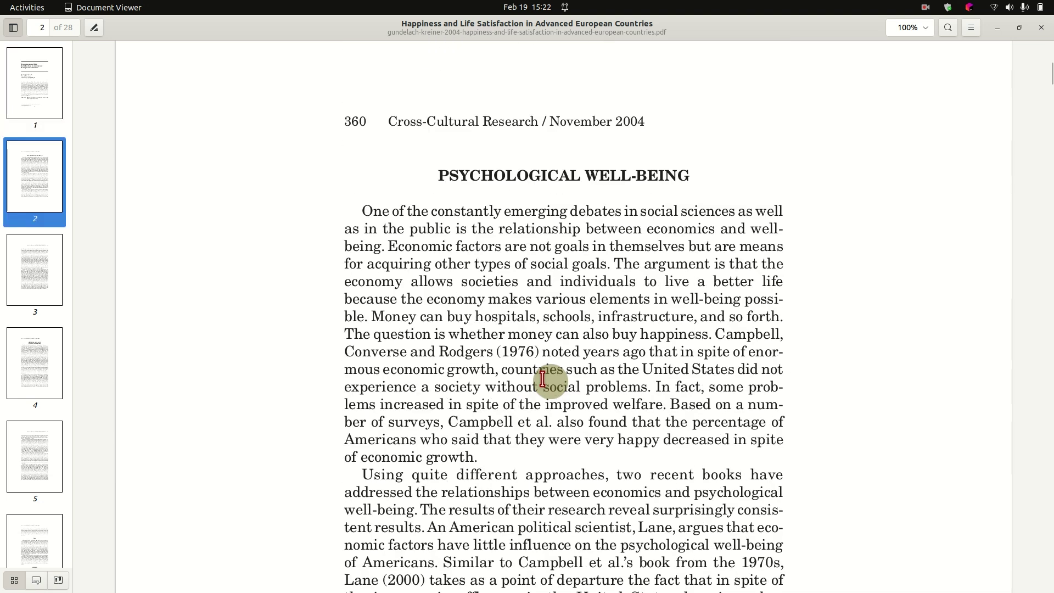
scroll(542, 379, "down", 15)
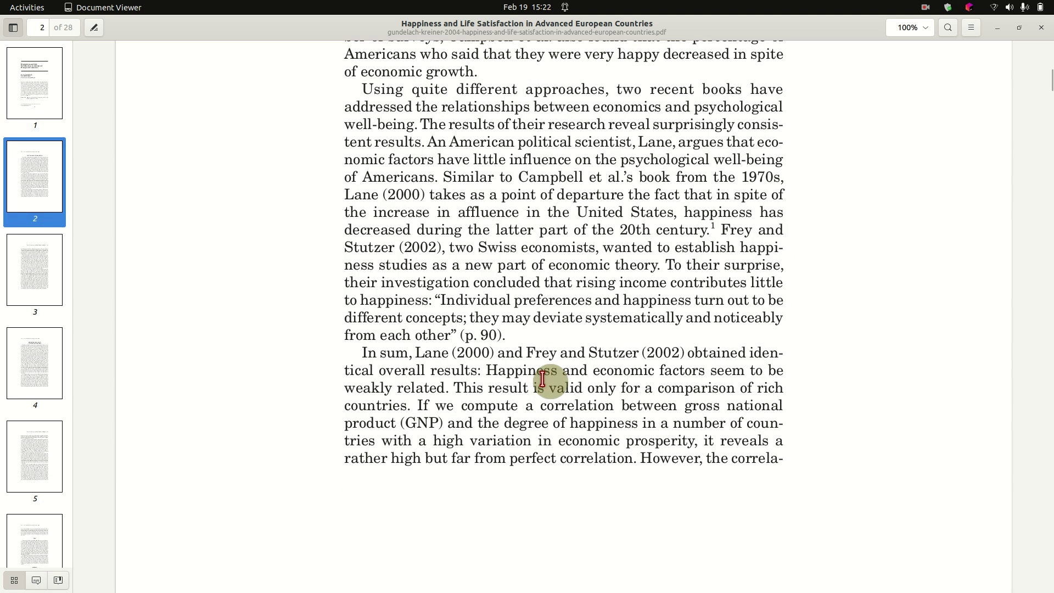
scroll(542, 379, "down", 4)
scroll(542, 383, "down", 16)
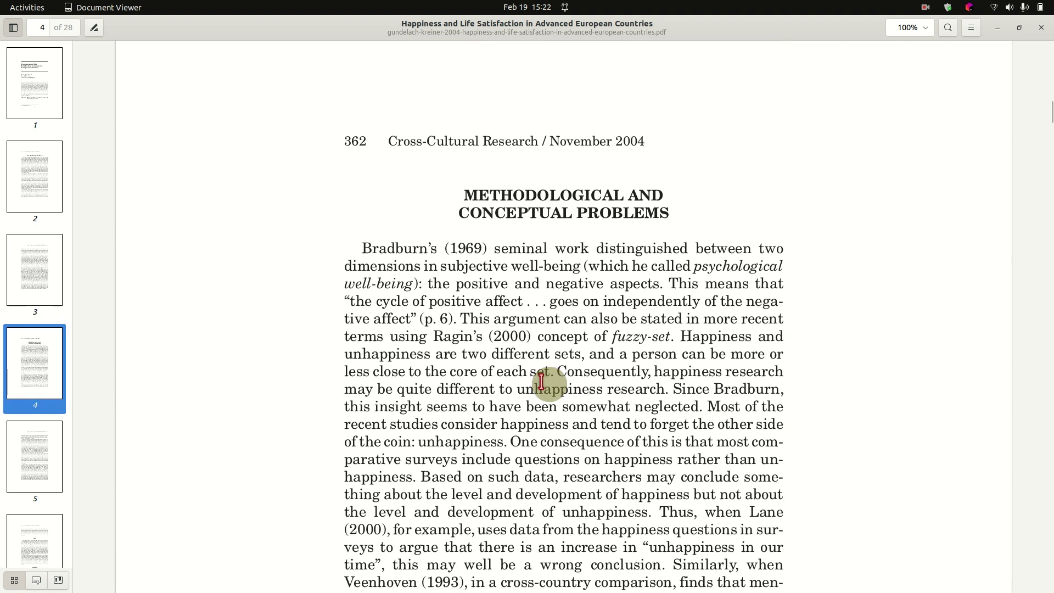
scroll(478, 499, "down", 4)
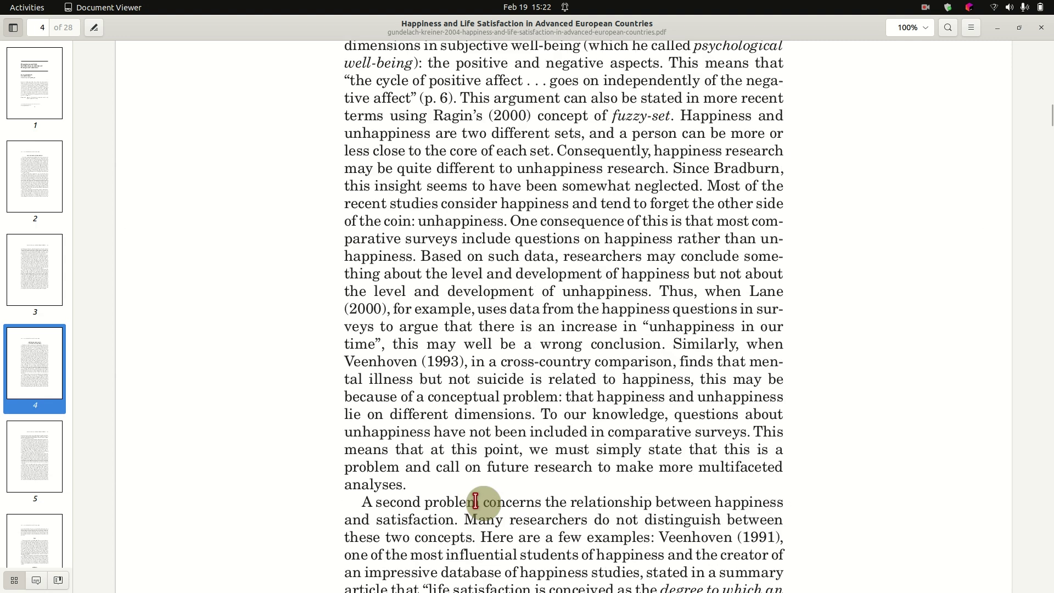
scroll(475, 501, "down", 4)
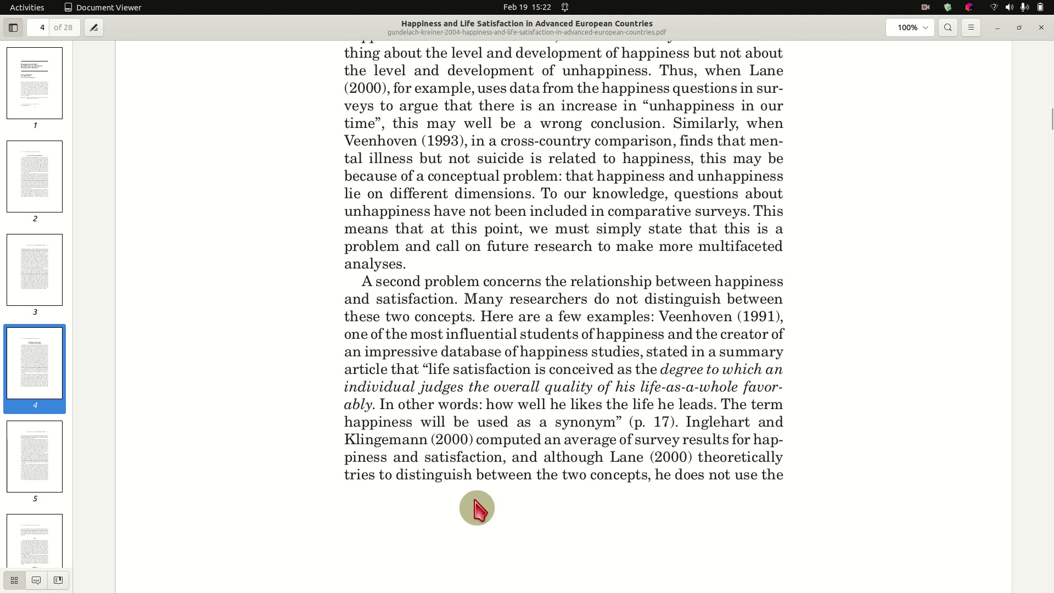
scroll(477, 508, "down", 8)
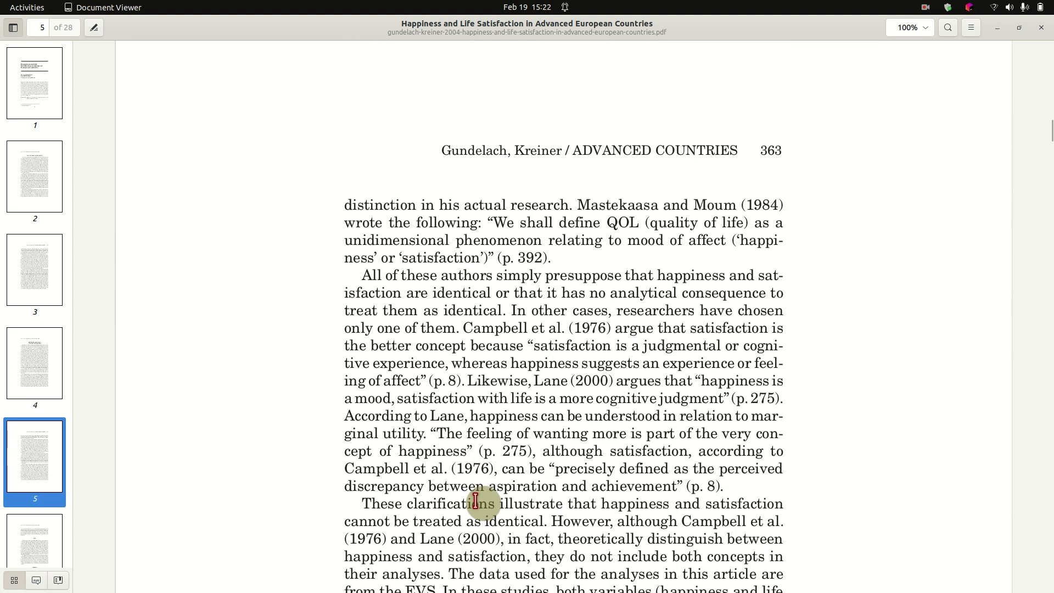
scroll(476, 313, "down", 10)
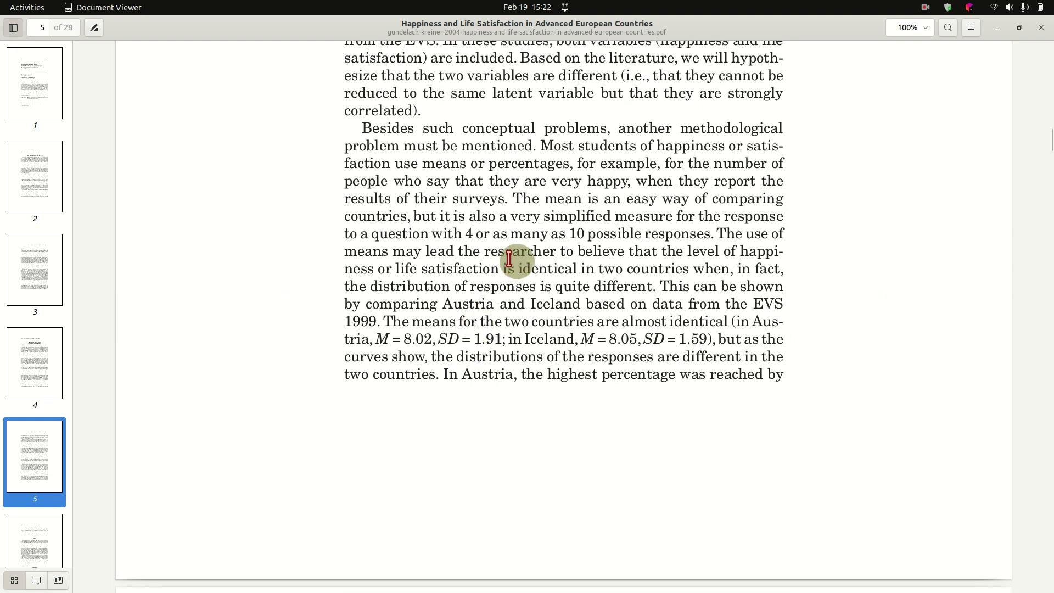
scroll(510, 266, "down", 4)
scroll(511, 266, "up", 1)
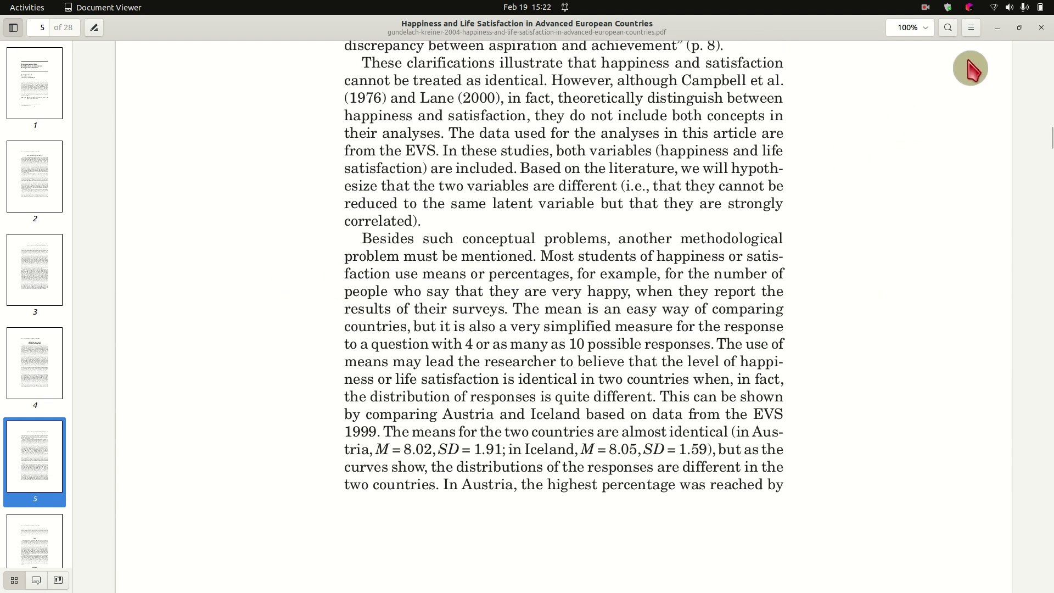
left_click(998, 28)
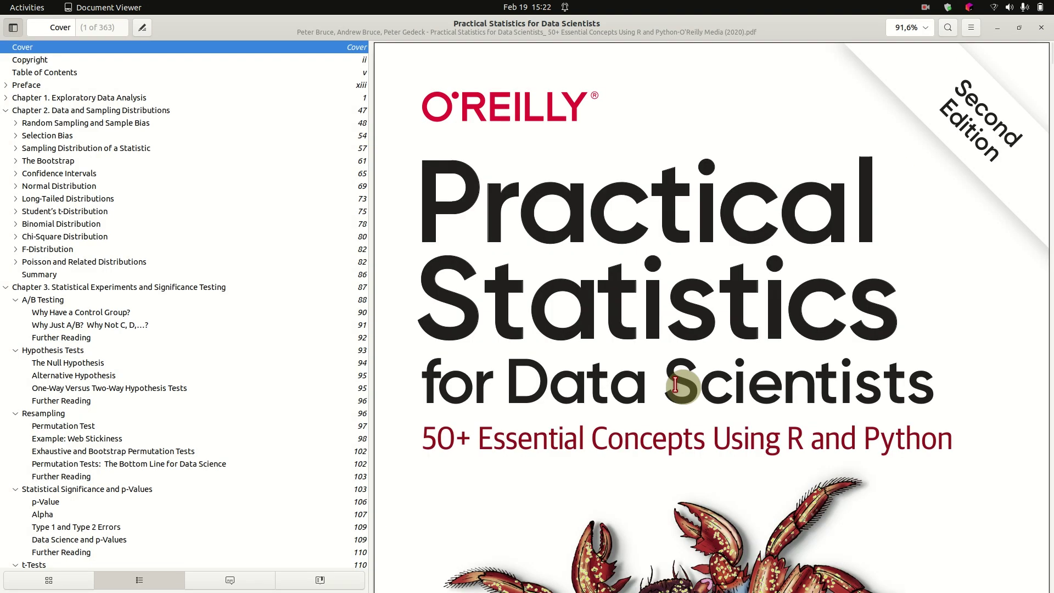
- Upload the Practical Statistics book PDF as the notebook's first source
left_click(998, 28)
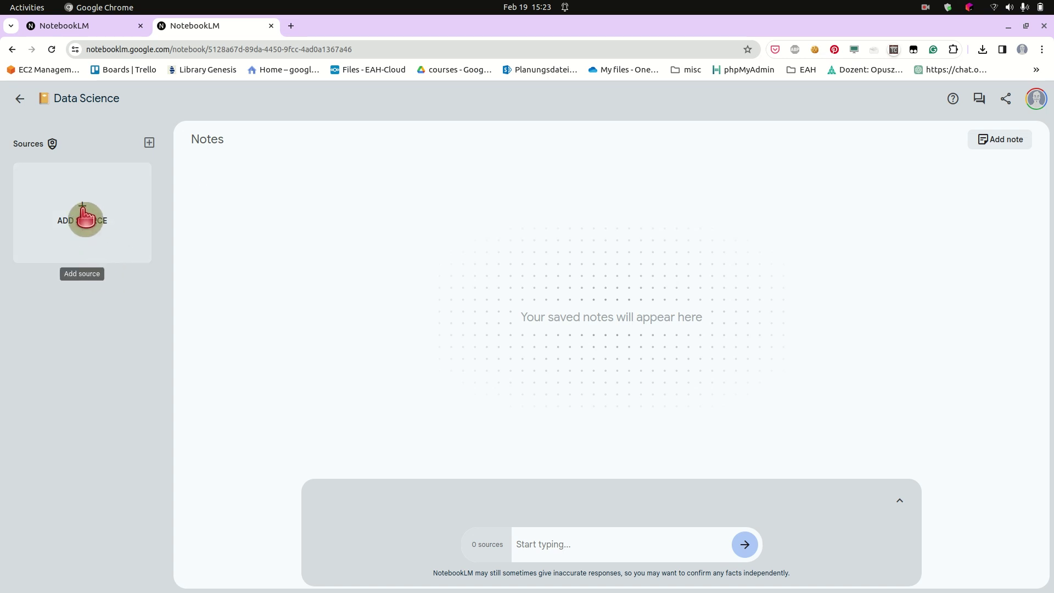
left_click(83, 216)
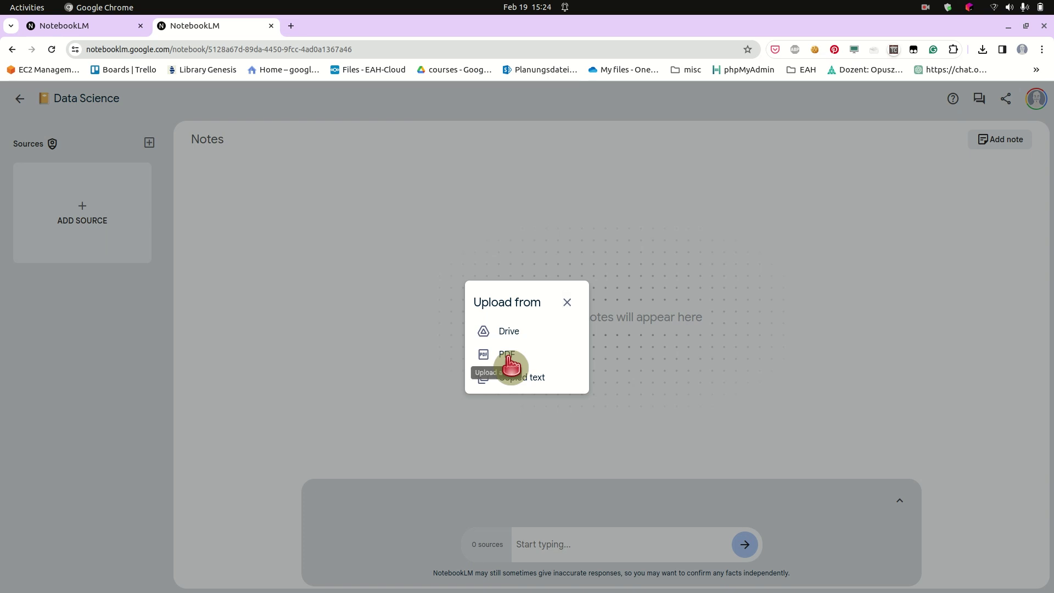
left_click(510, 358)
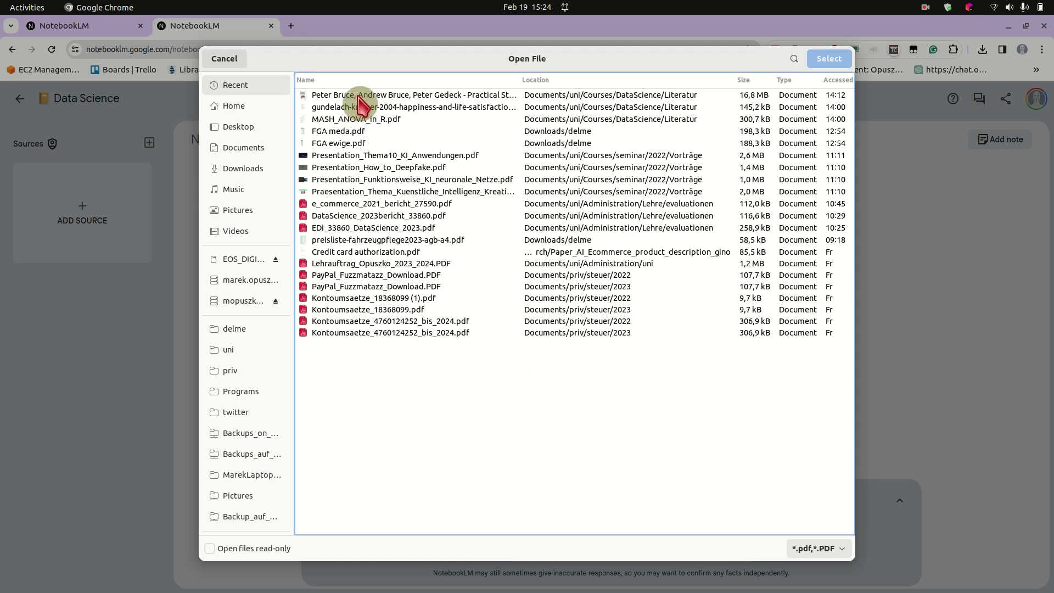
double_click(357, 97)
- Upload the gundelach-kreiner happiness article PDF as the second source
left_click(78, 321)
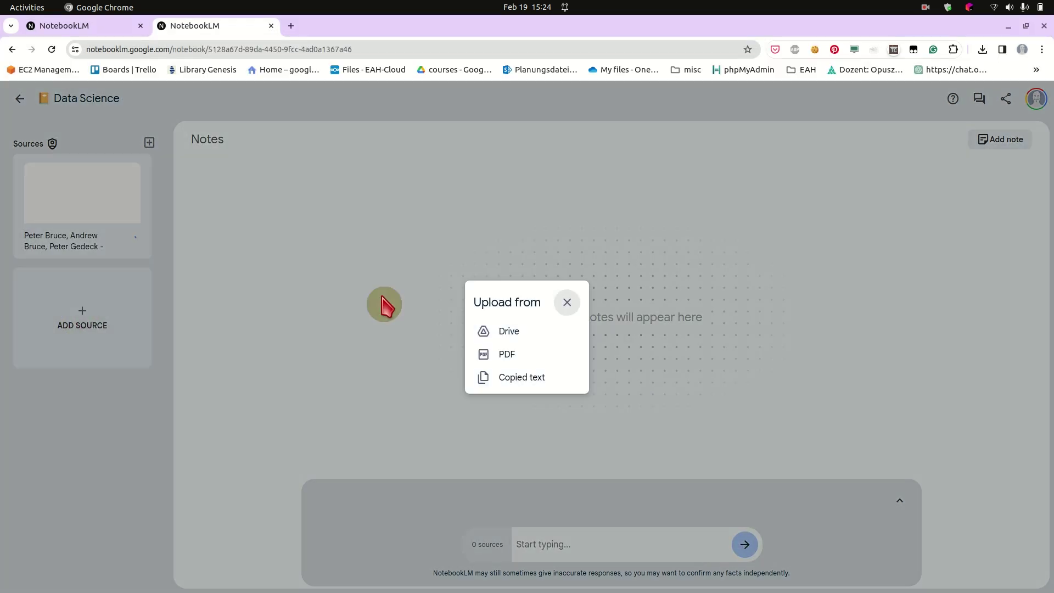
left_click(508, 358)
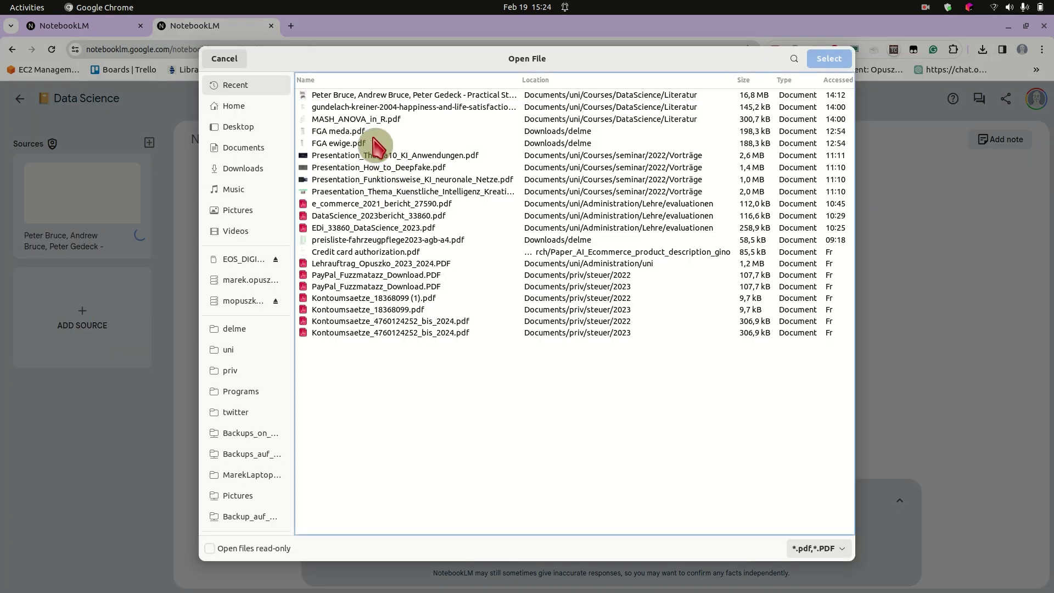
double_click(371, 107)
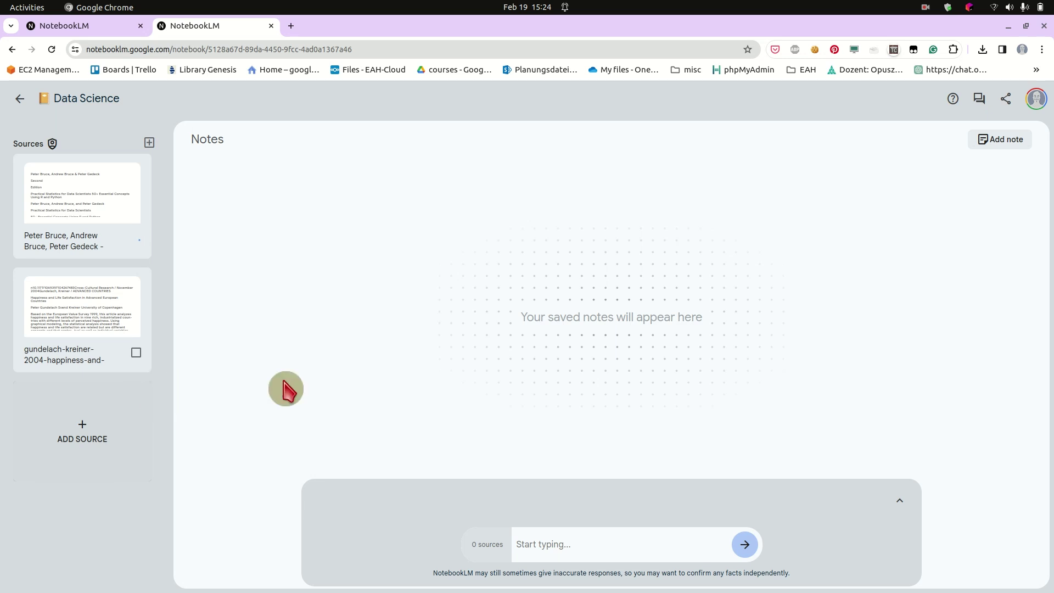
- Open the happiness article's source guide and read its summary, key topics and suggested questions
left_click(67, 324)
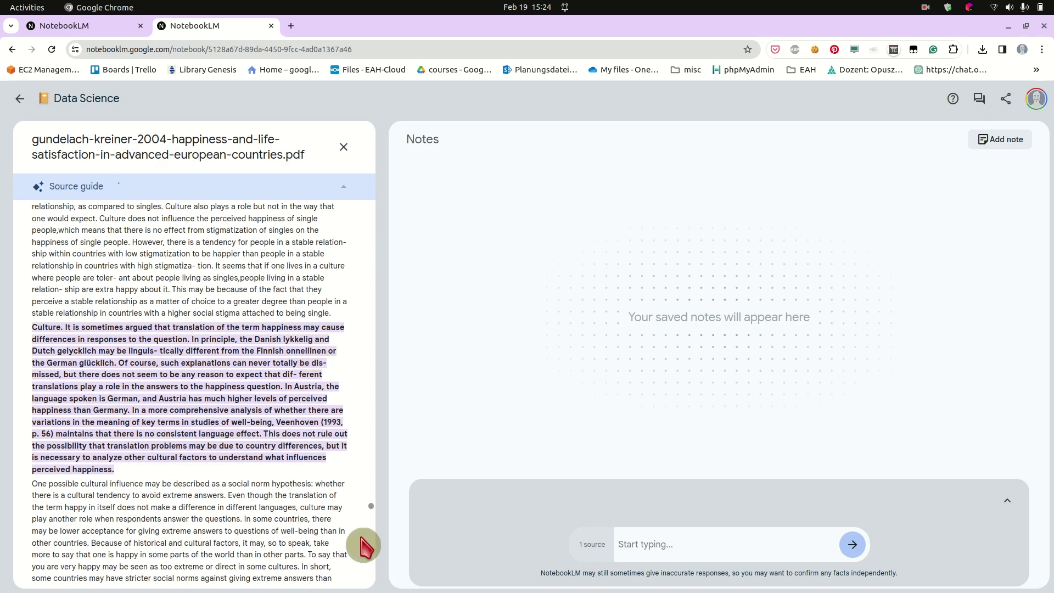
scroll(357, 442, "up", 5)
left_click_drag(378, 501, 383, 190)
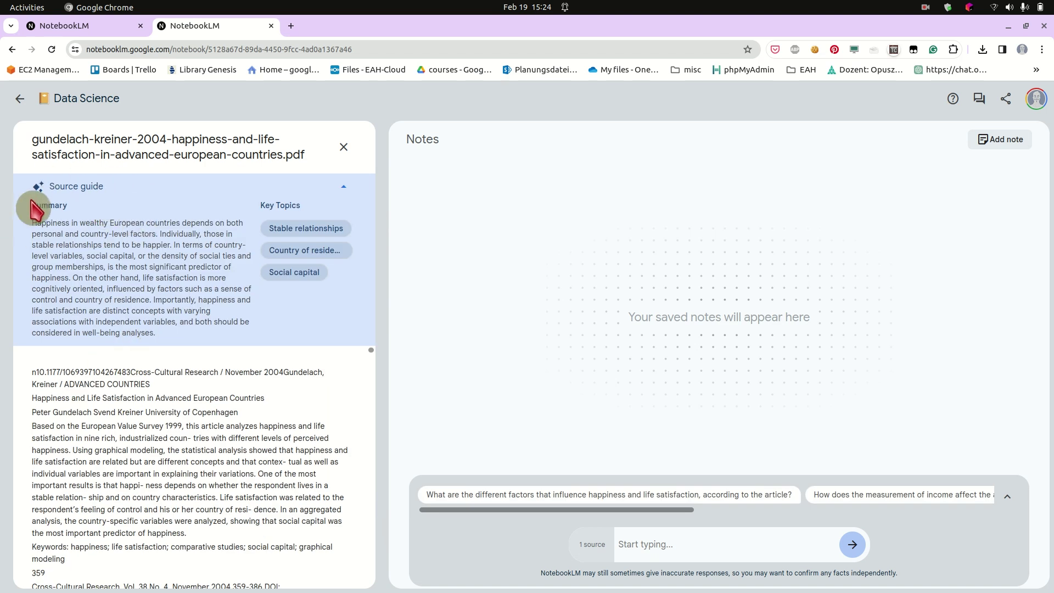
left_click_drag(57, 223, 177, 318)
left_click(177, 319)
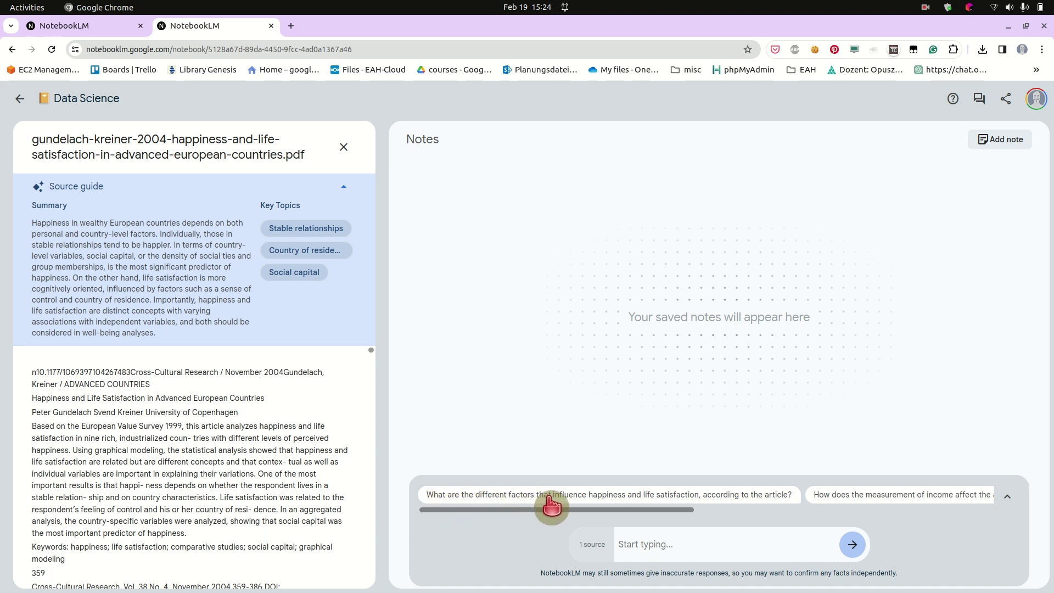
left_click_drag(658, 511, 619, 520)
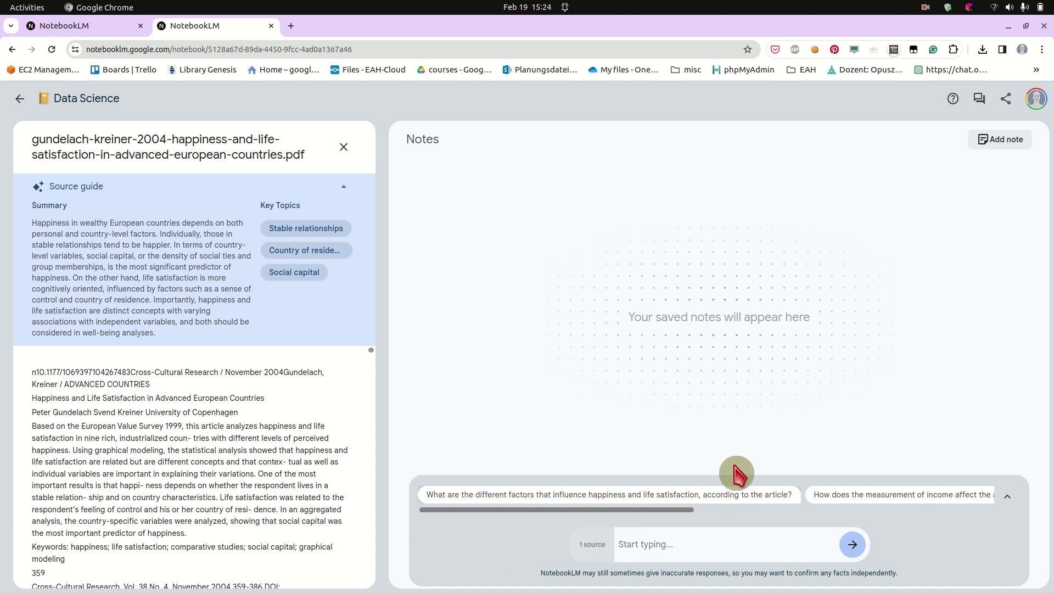
key("alt+Tab")
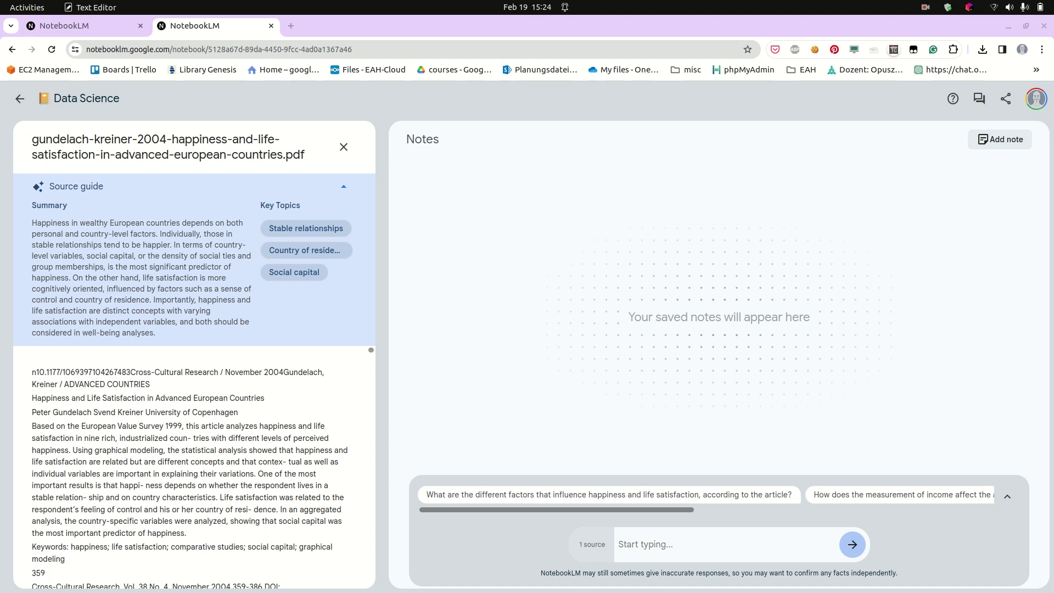
- Ask 'create a glossary of key terms related to Happiness' in the chat
left_click(684, 541)
type("create a glossary of key terms related to Happiness")
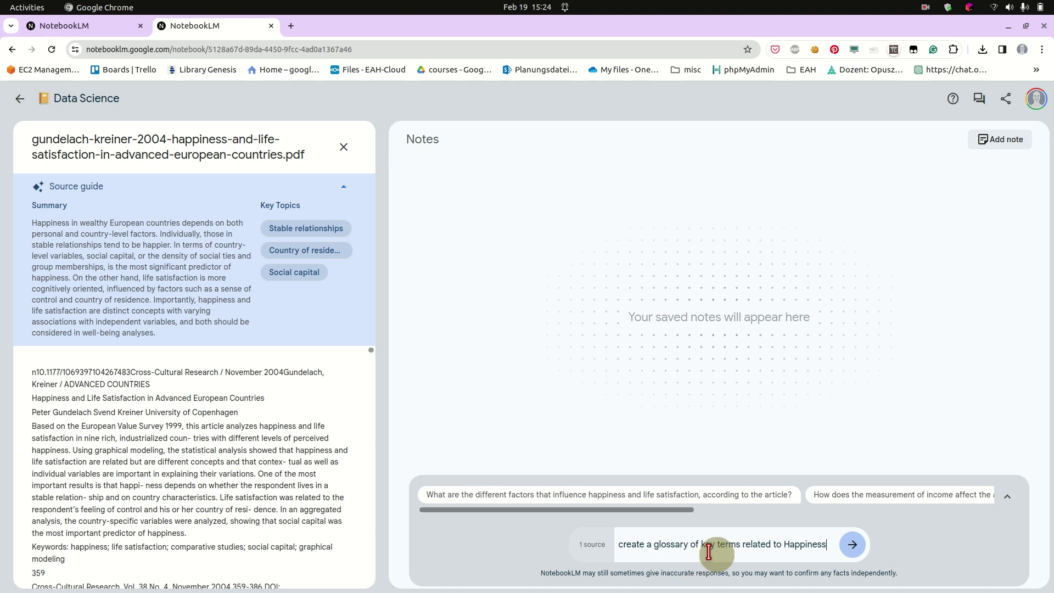
left_click(853, 545)
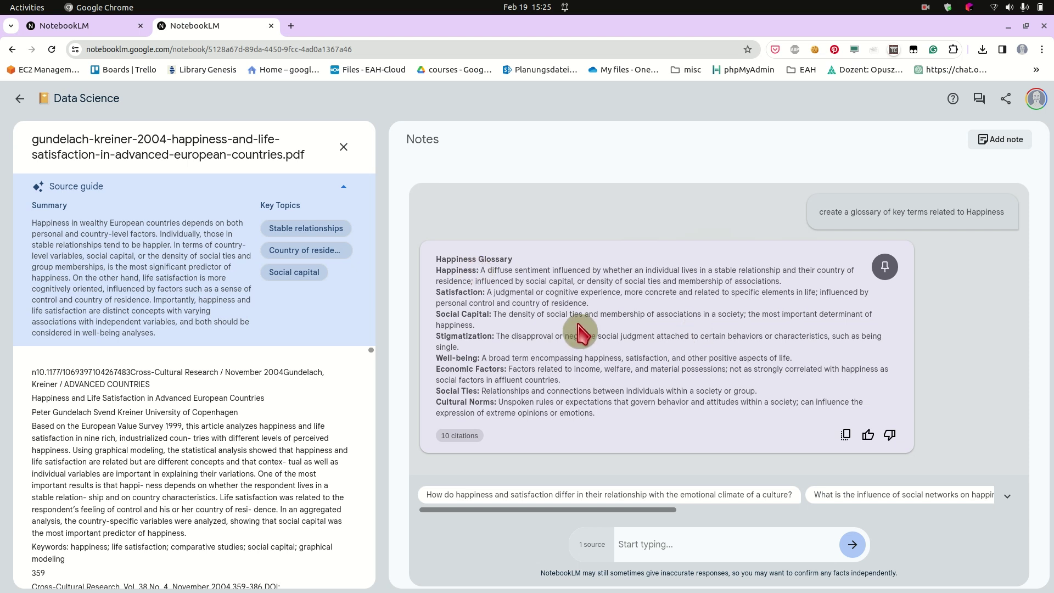
- Review the glossary terms Happiness, Satisfaction and Social Capital in the answer
double_click(461, 269)
left_click(462, 294)
double_click(461, 294)
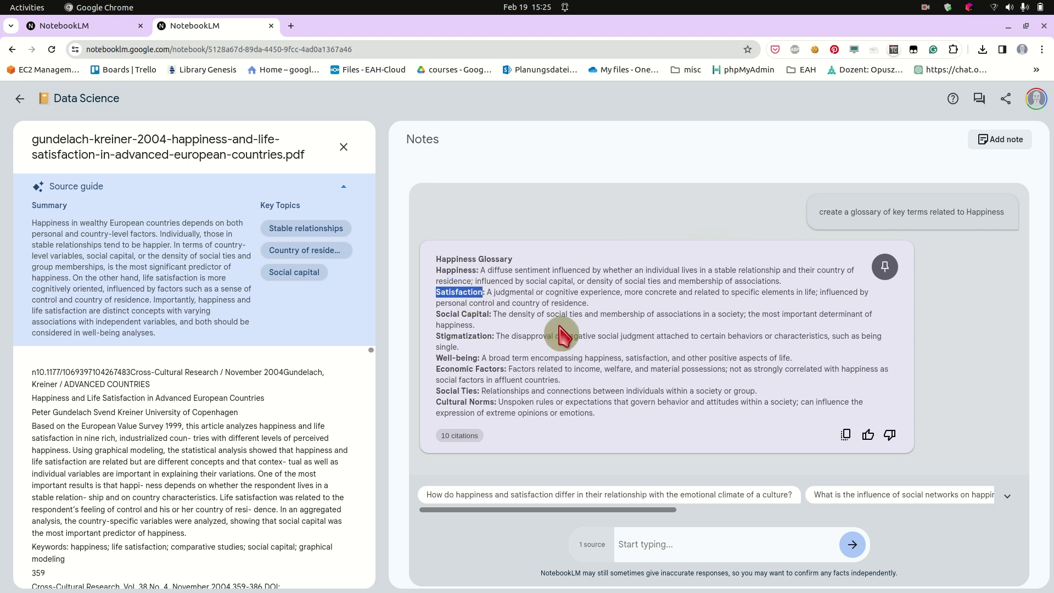
left_click(496, 314)
double_click(436, 293)
left_click(489, 313)
left_click_drag(495, 316, 435, 313)
left_click(513, 343)
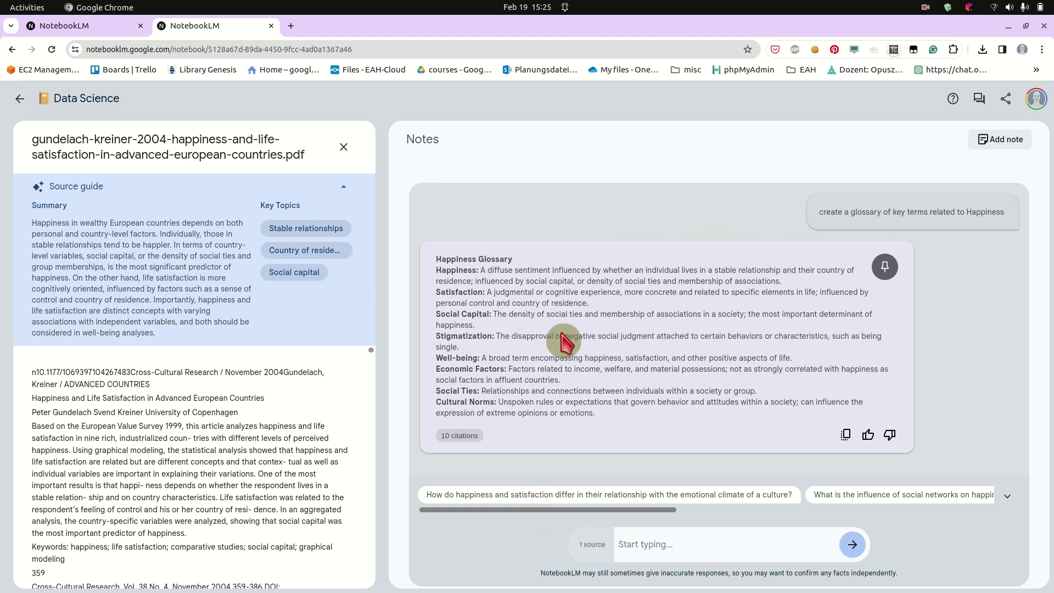
- Expand the glossary's 10 citations and jump to the article passage behind citation 1
left_click(447, 435)
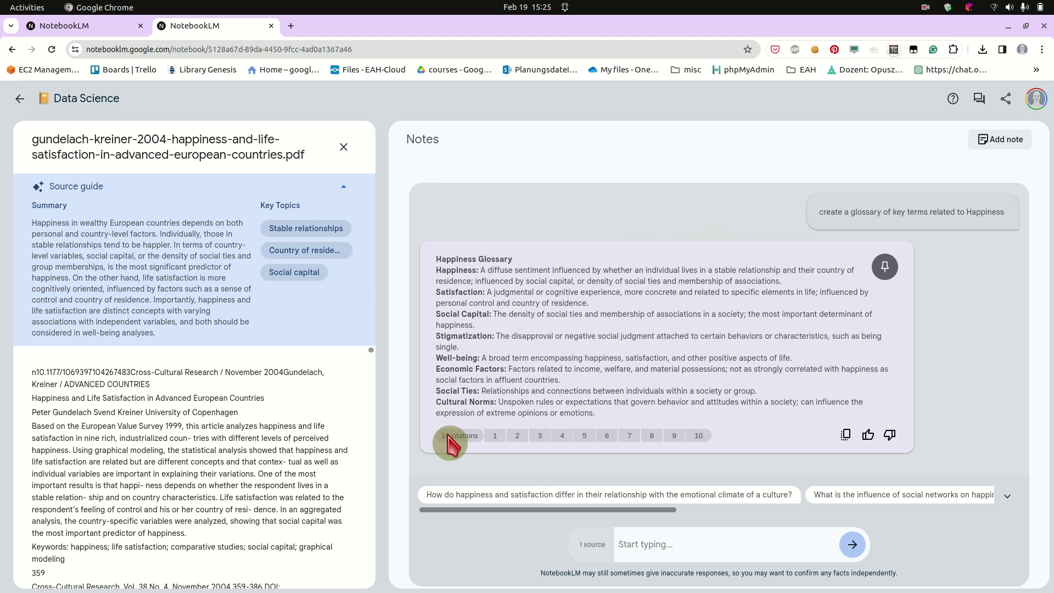
left_click(495, 437)
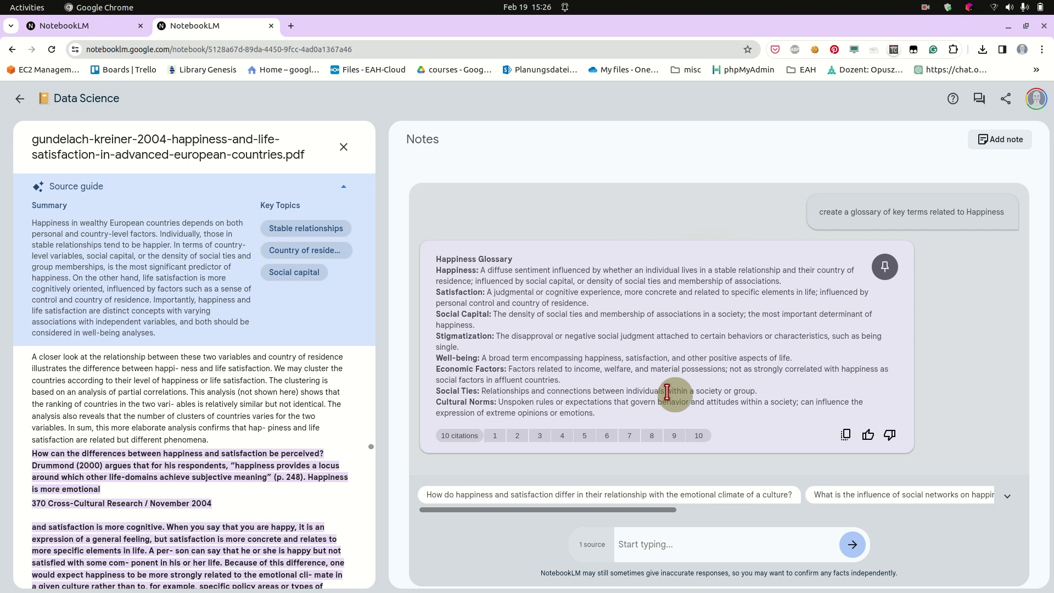
mouse_move(546, 440)
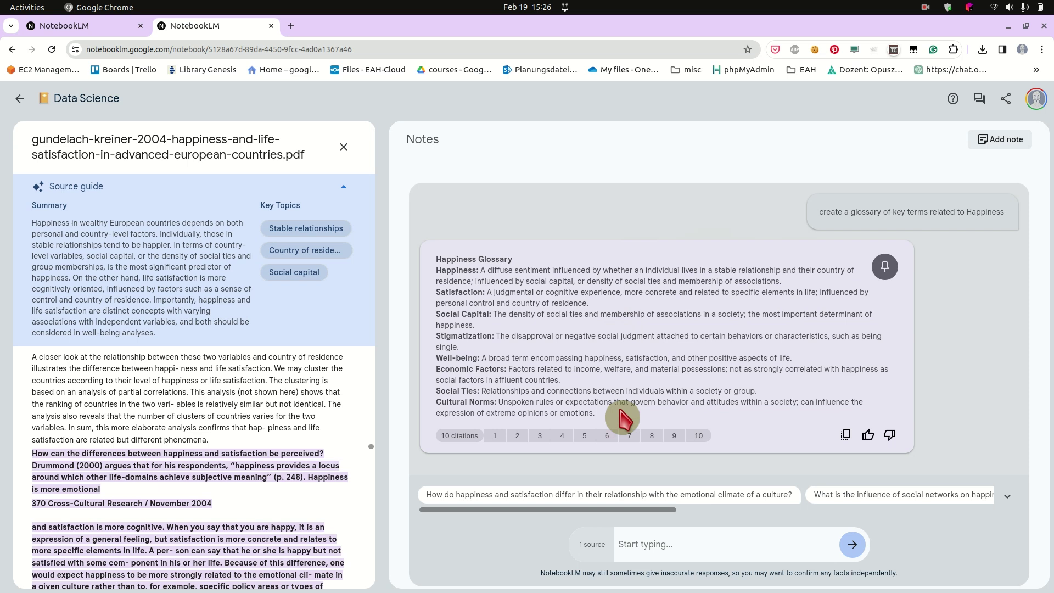
- Pin the Happiness Glossary as a note, ask the emotional-climate question, and pin its answer
left_click(886, 269)
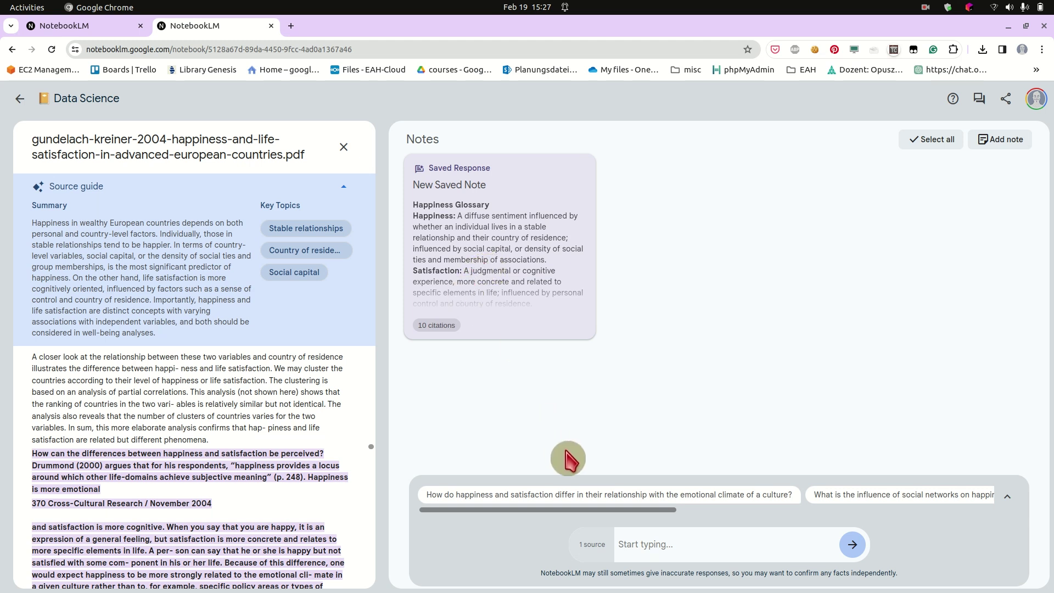
left_click_drag(507, 508, 471, 520)
left_click(503, 497)
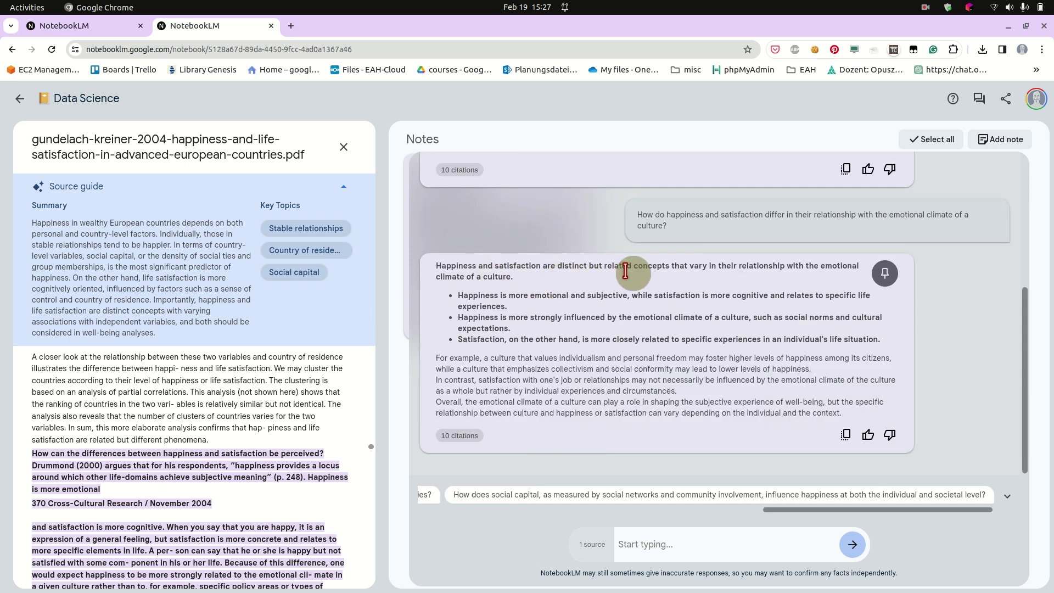
left_click_drag(670, 267, 437, 266)
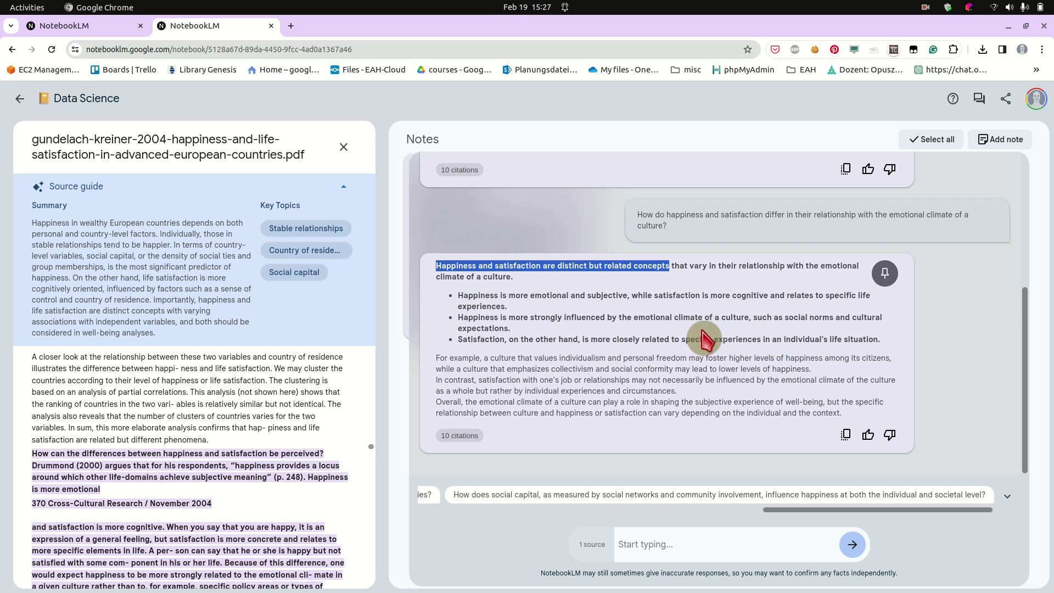
left_click(886, 275)
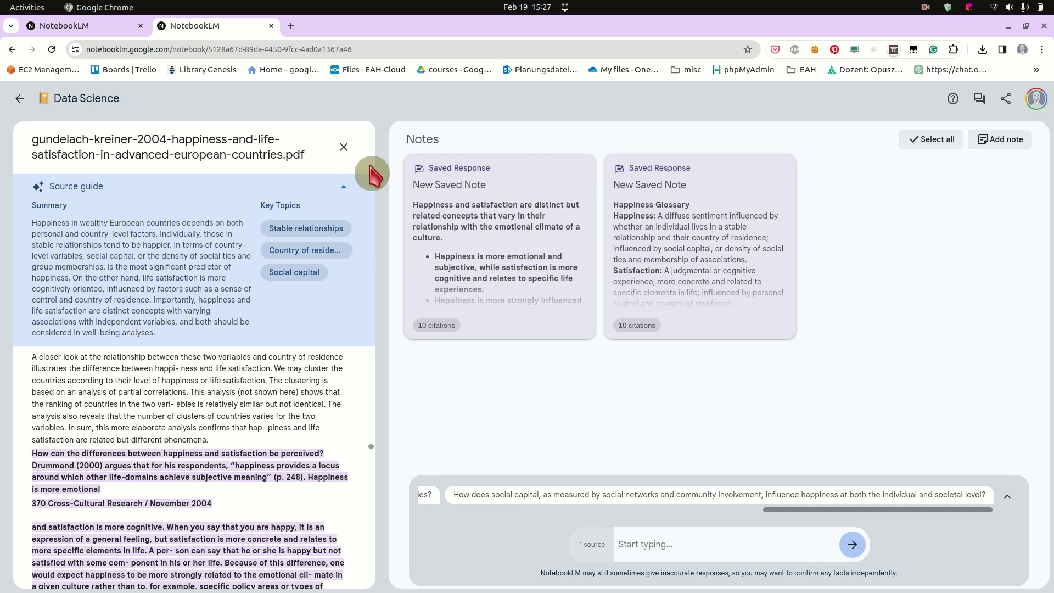
- Open the Practical Statistics source guide and paste 'When do I perform an ANOVA Test?' into chat
left_click(344, 147)
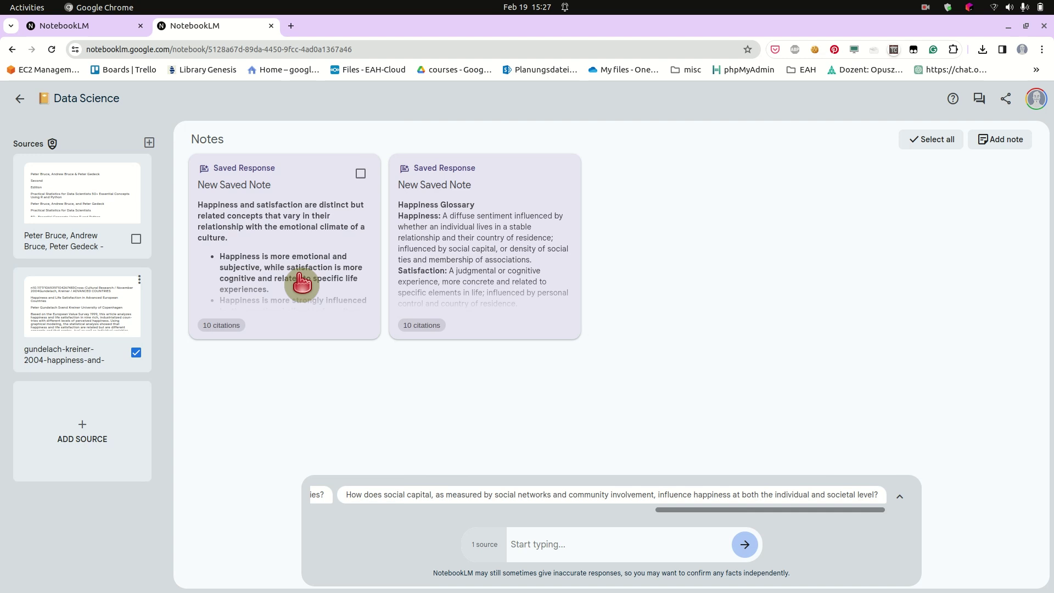
left_click(63, 196)
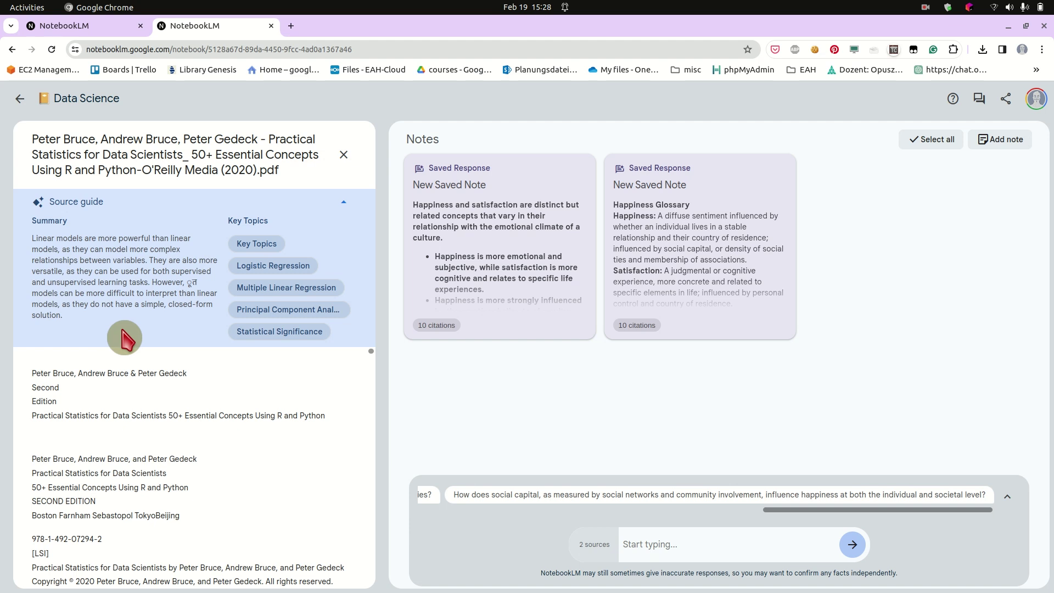
key("alt+Tab")
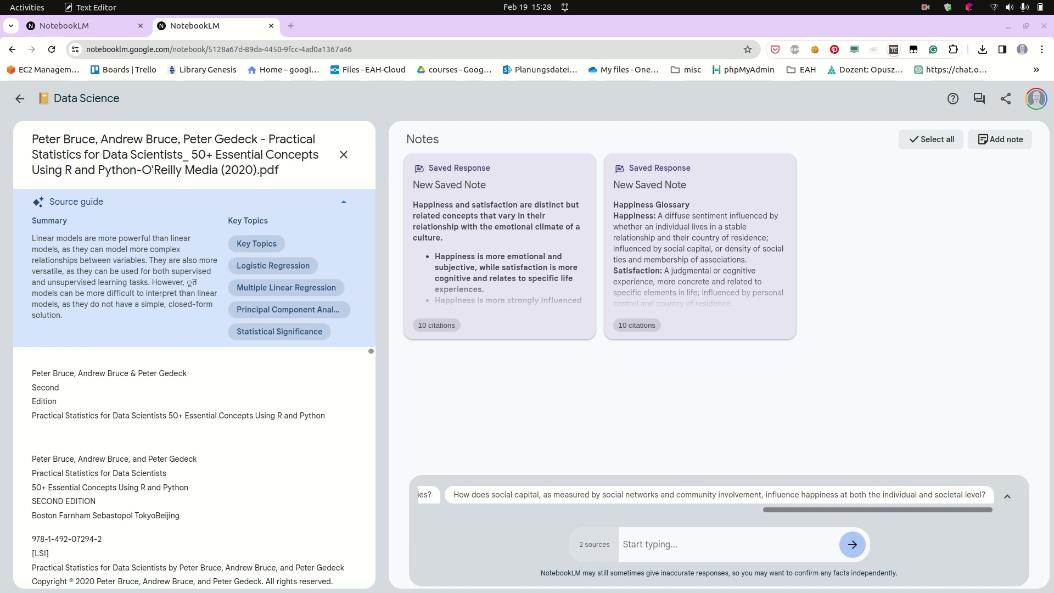
left_click(646, 544)
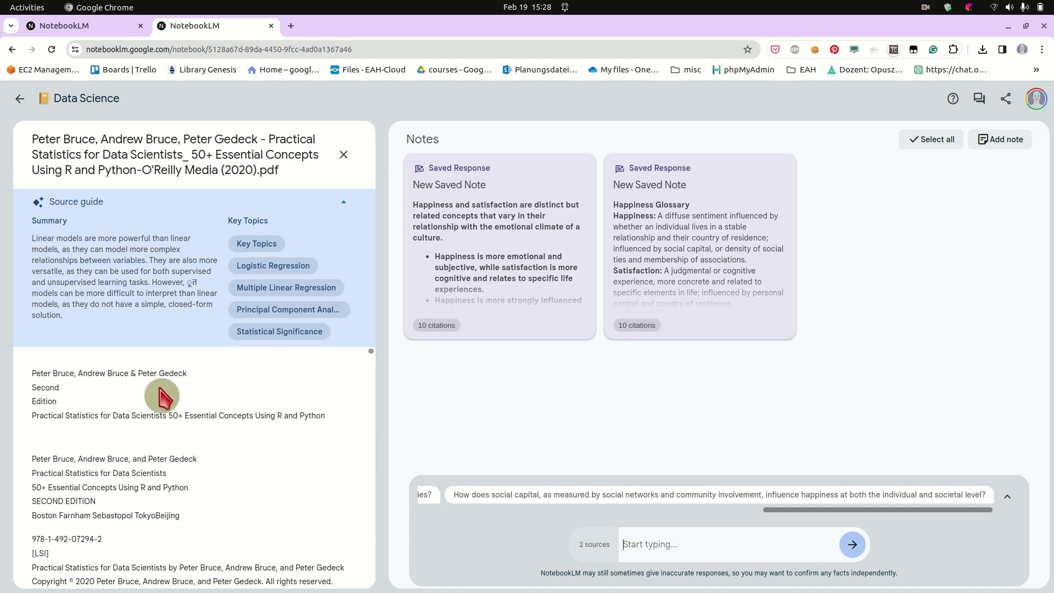
scroll(161, 395, "down", 5)
scroll(160, 432, "up", 5)
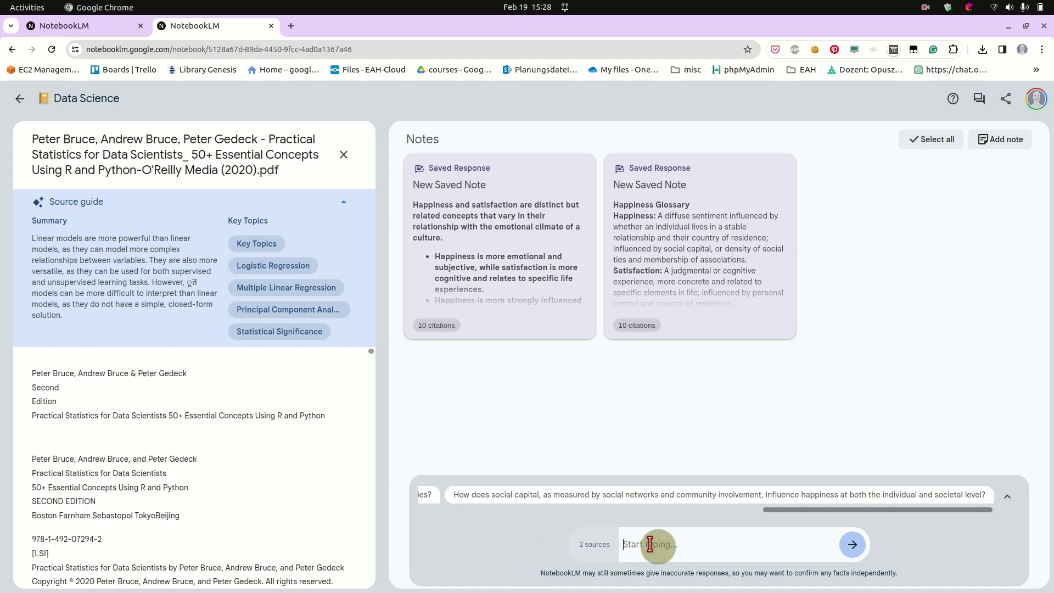
type("When do I perform an ANOVA Test?")
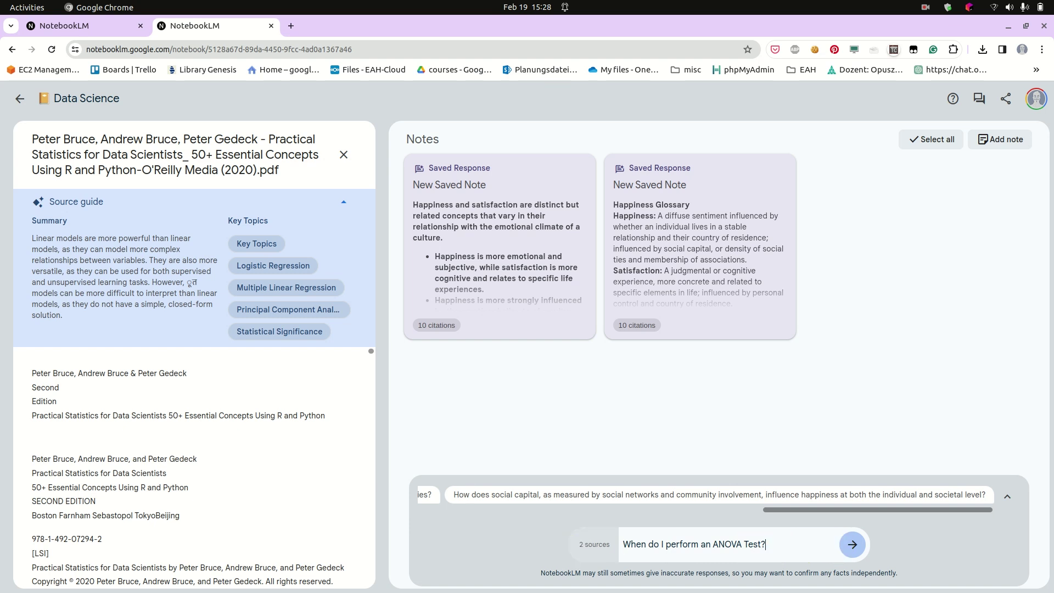
key("alt+Tab")
- Jump to the ANOVA section on page 118 and read its opening A/B/C/D group example
scroll(183, 384, "down", 3)
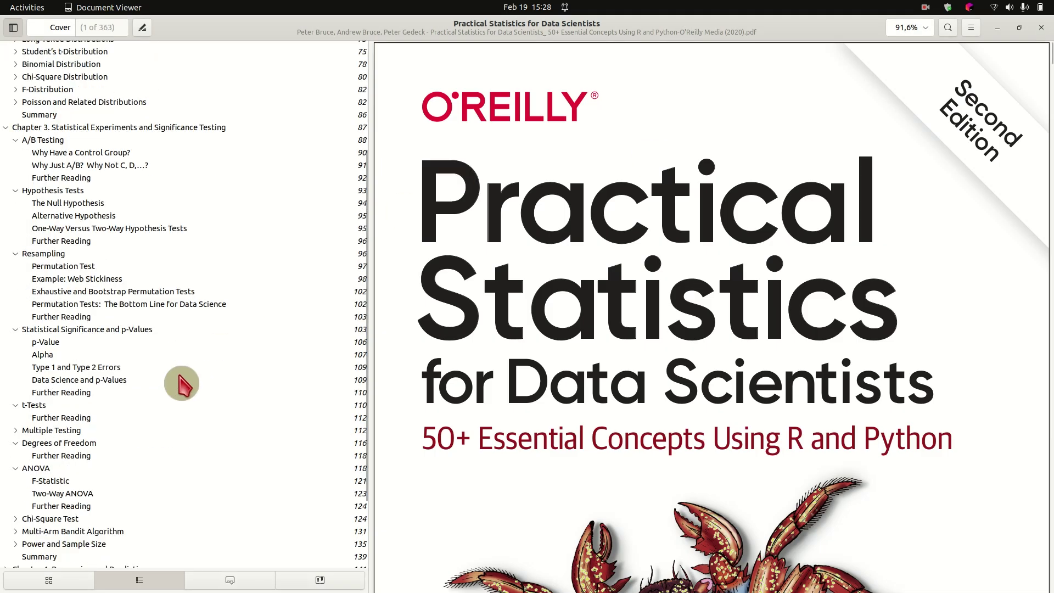
left_click(44, 470)
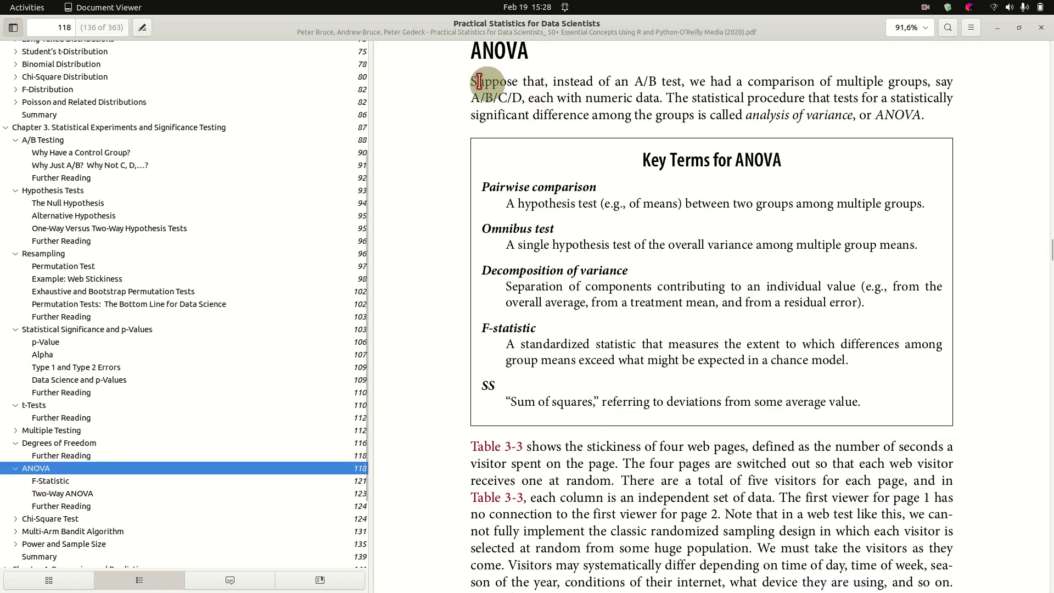
left_click_drag(472, 81, 662, 82)
left_click(650, 79)
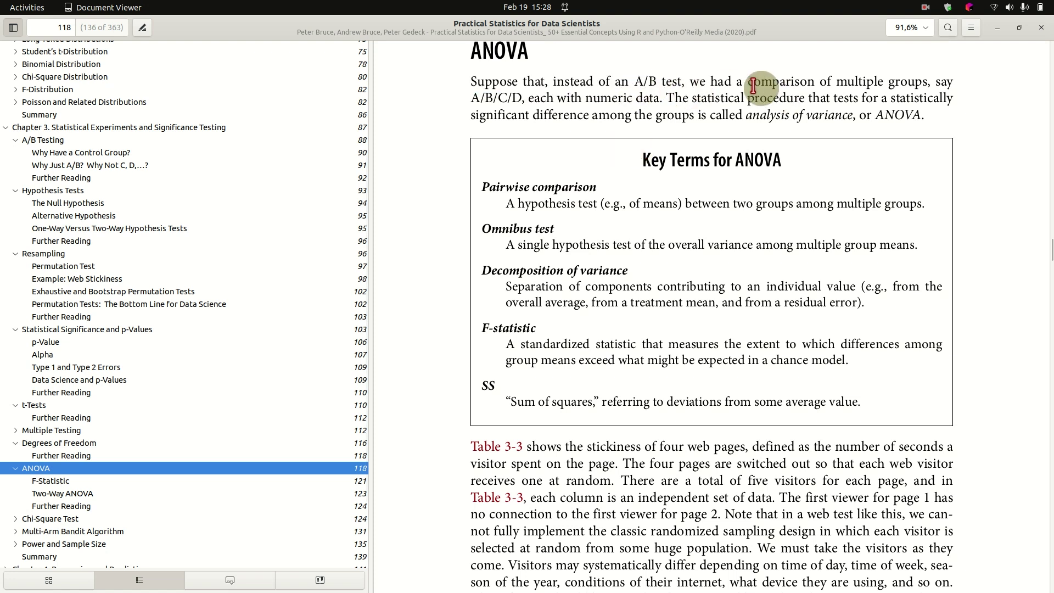
left_click_drag(469, 97, 528, 97)
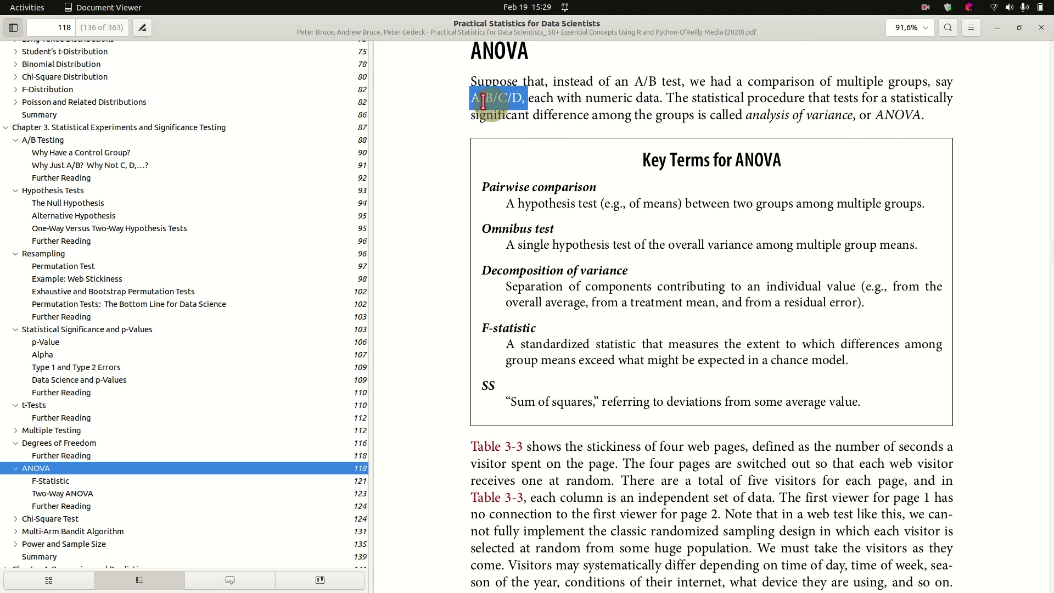
left_click(574, 117)
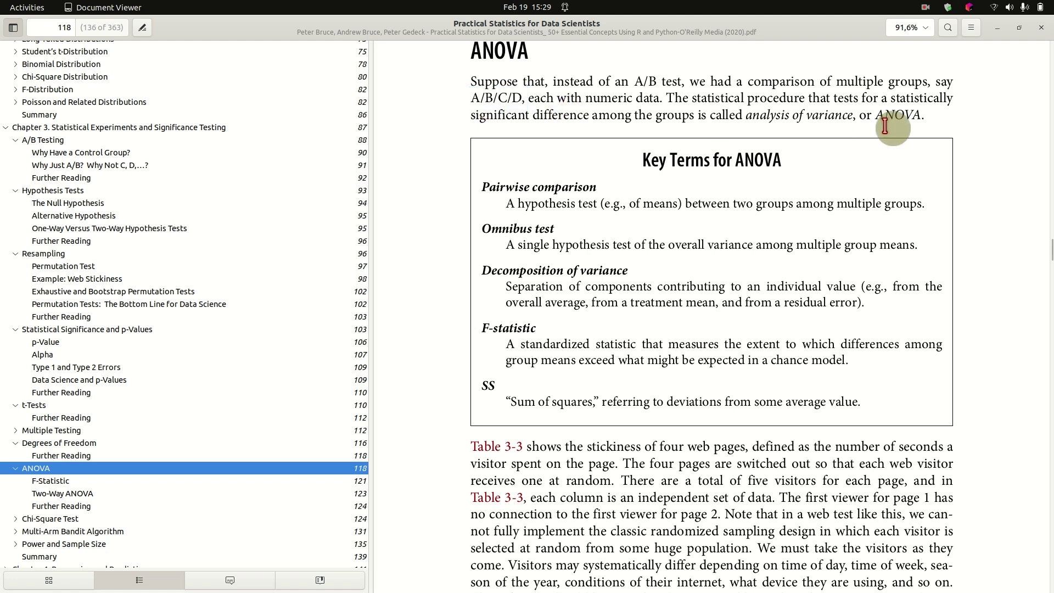
- Examine Table 3-3, including the 178 value and Average row, then return to Key Terms
scroll(631, 415, "down", 15)
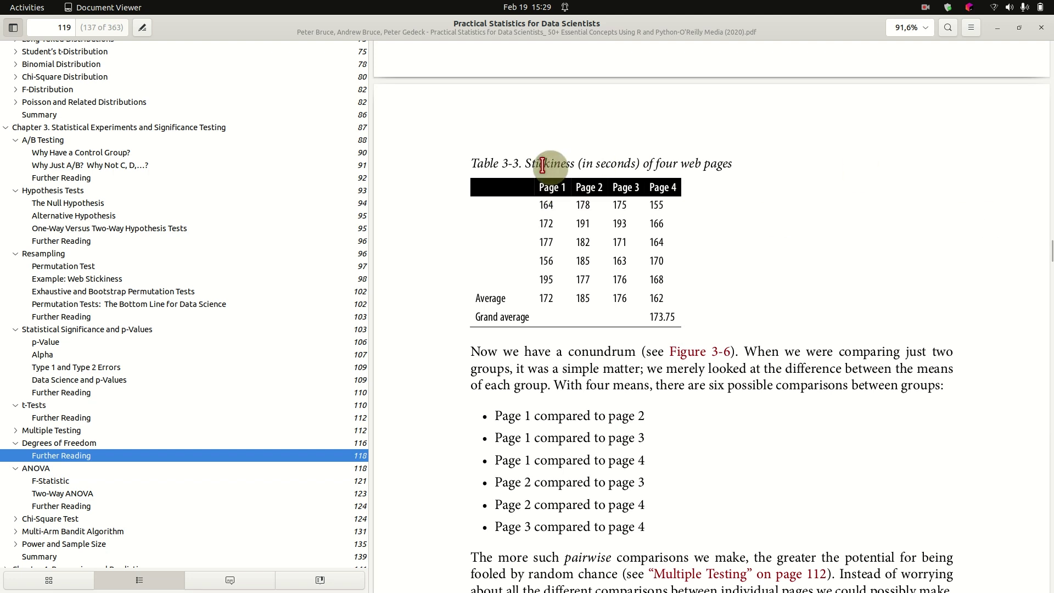
left_click(571, 247)
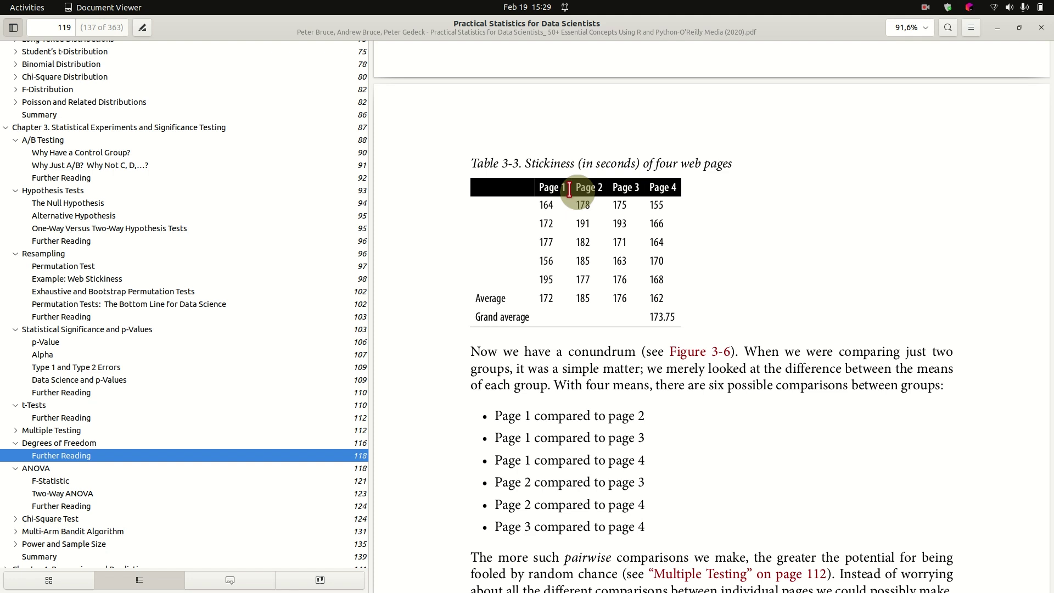
left_click_drag(546, 189, 591, 204)
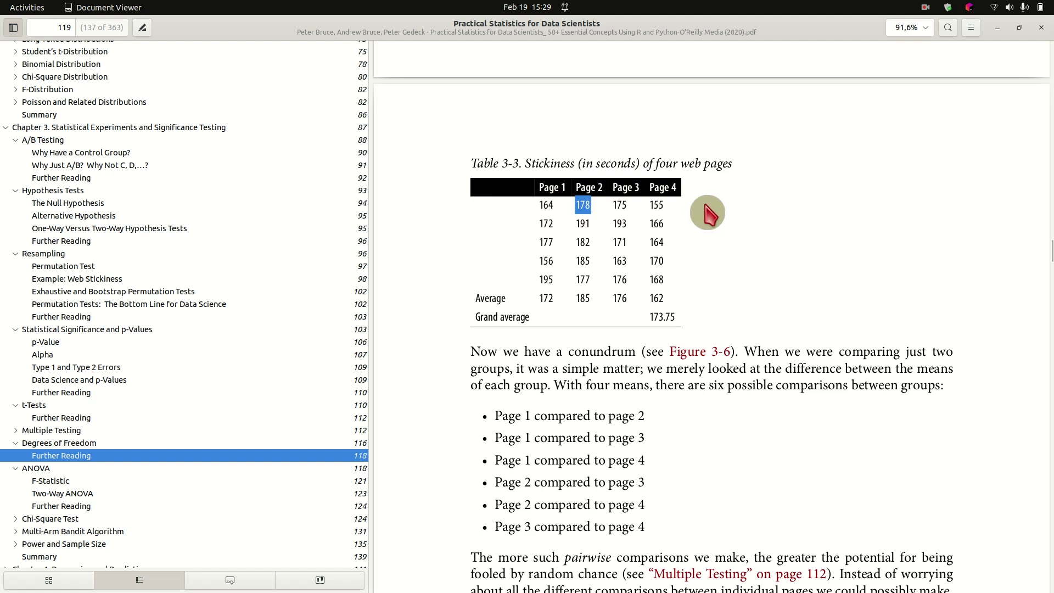
left_click(655, 306)
left_click_drag(655, 306, 486, 305)
left_click(524, 293)
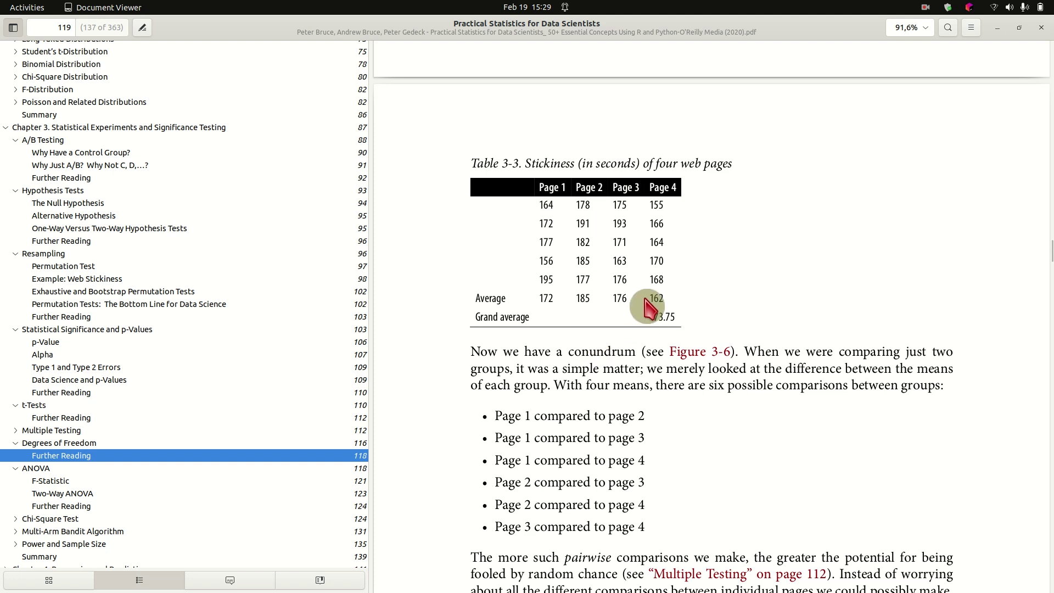
scroll(665, 313, "up", 15)
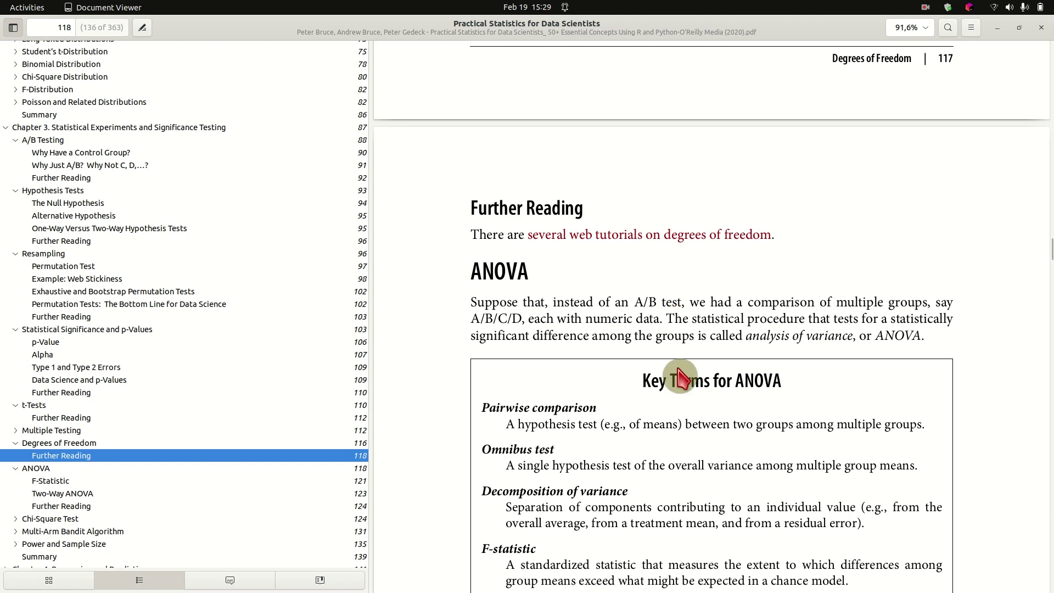
scroll(726, 462, "down", 3)
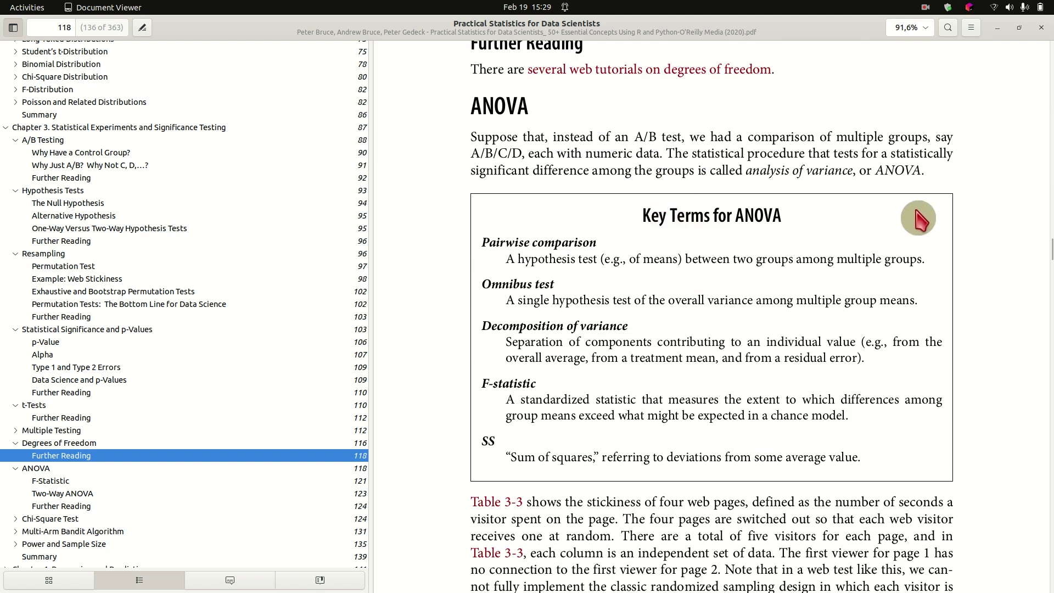
- Send 'When do I perform an ANOVA Test?' and review the answer's A/B testing part
left_click(998, 29)
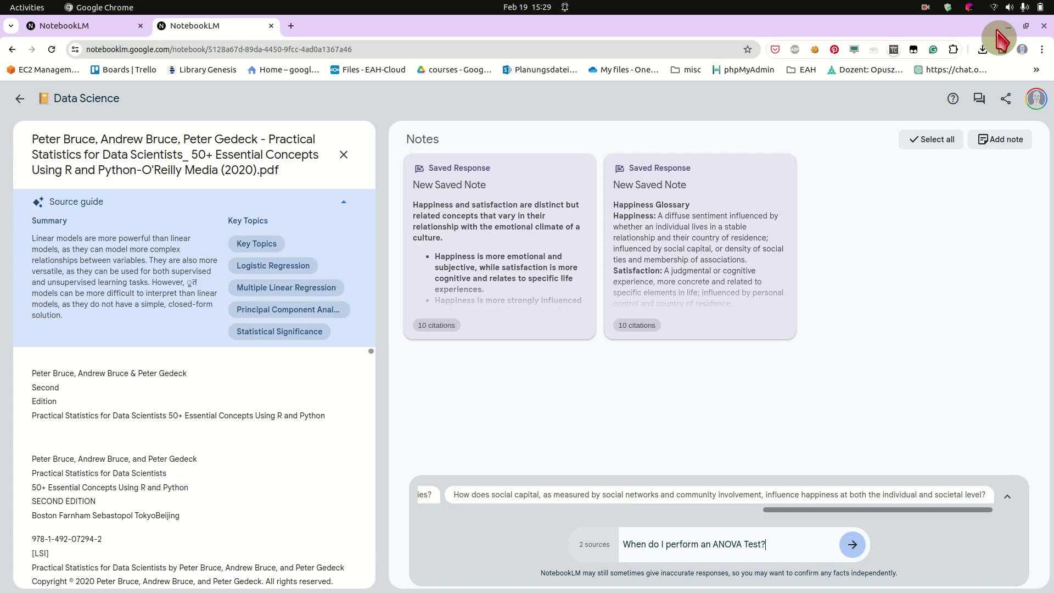
left_click(852, 545)
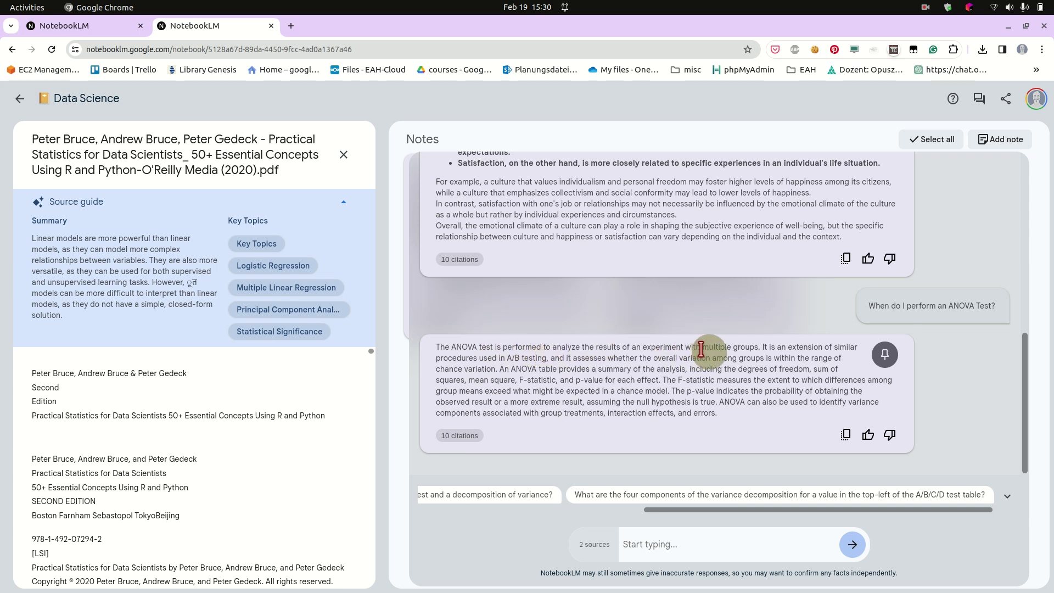
left_click_drag(702, 347, 759, 347)
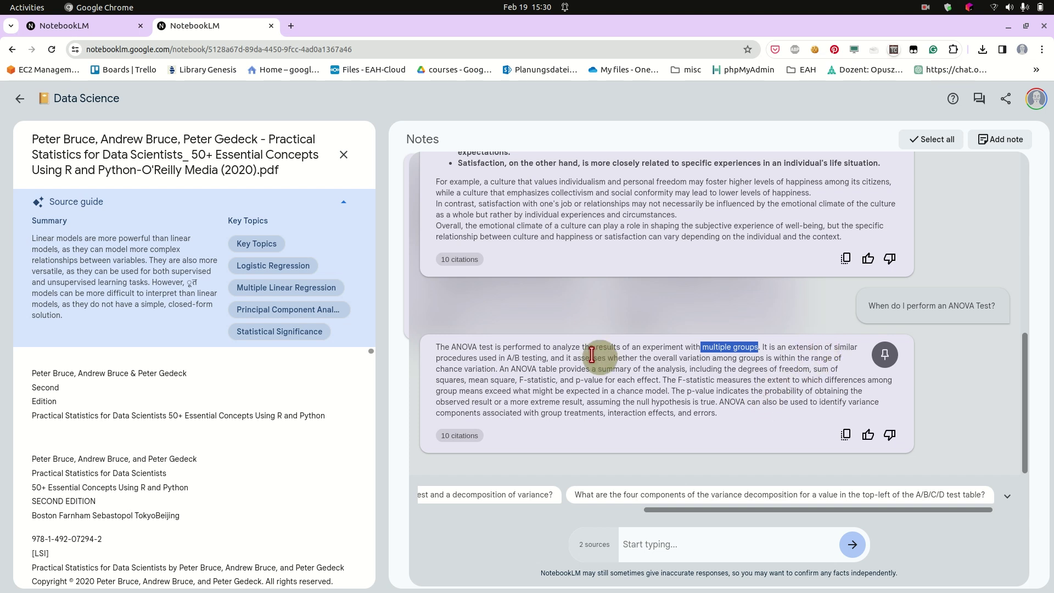
left_click_drag(484, 358, 548, 358)
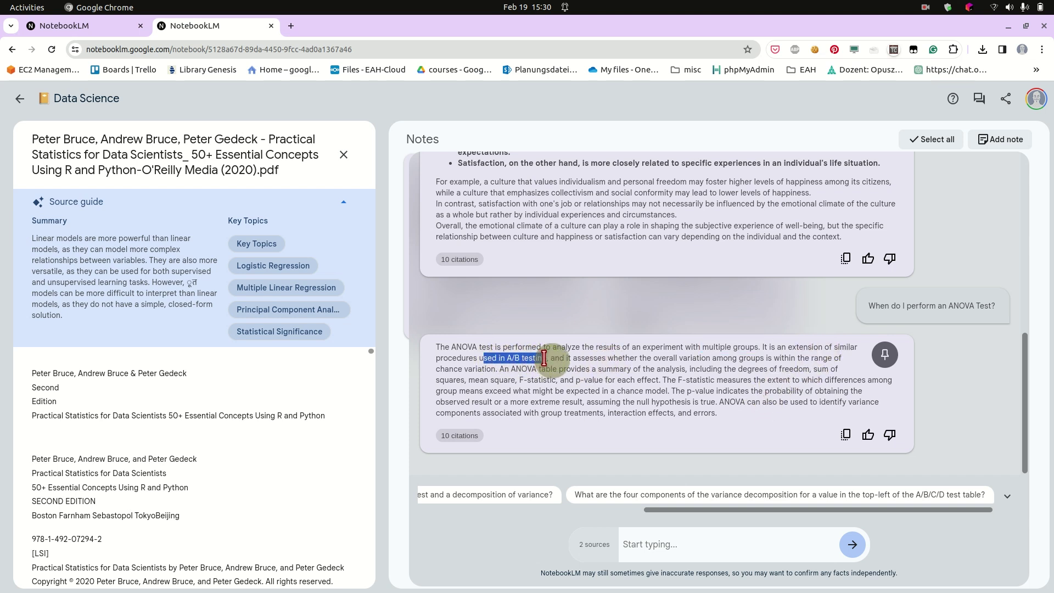
left_click(706, 415)
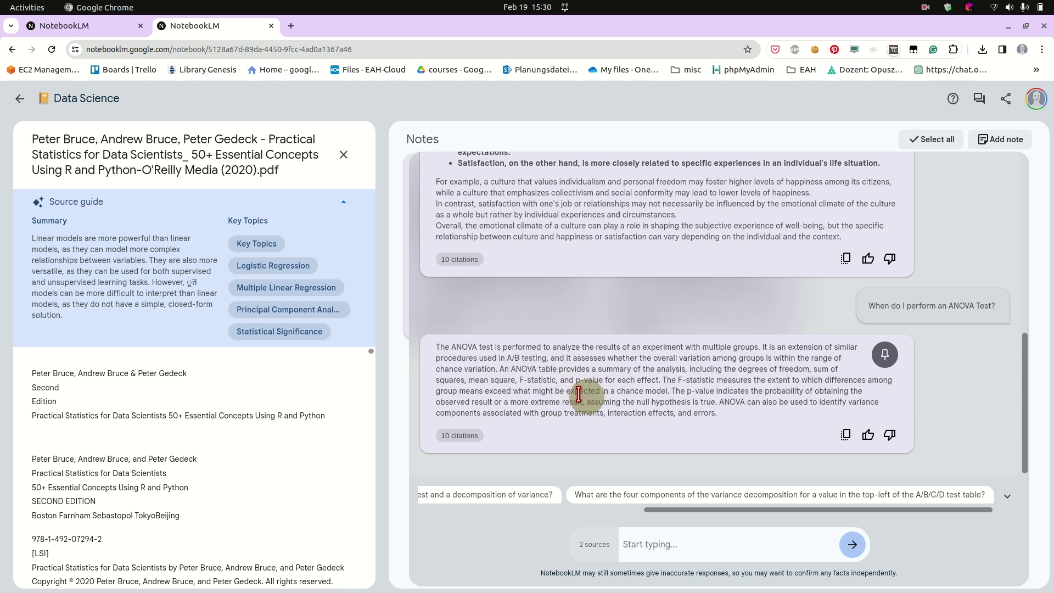
- Pin the ANOVA answer as a note, close the source guide, and fetch the next question
left_click(885, 354)
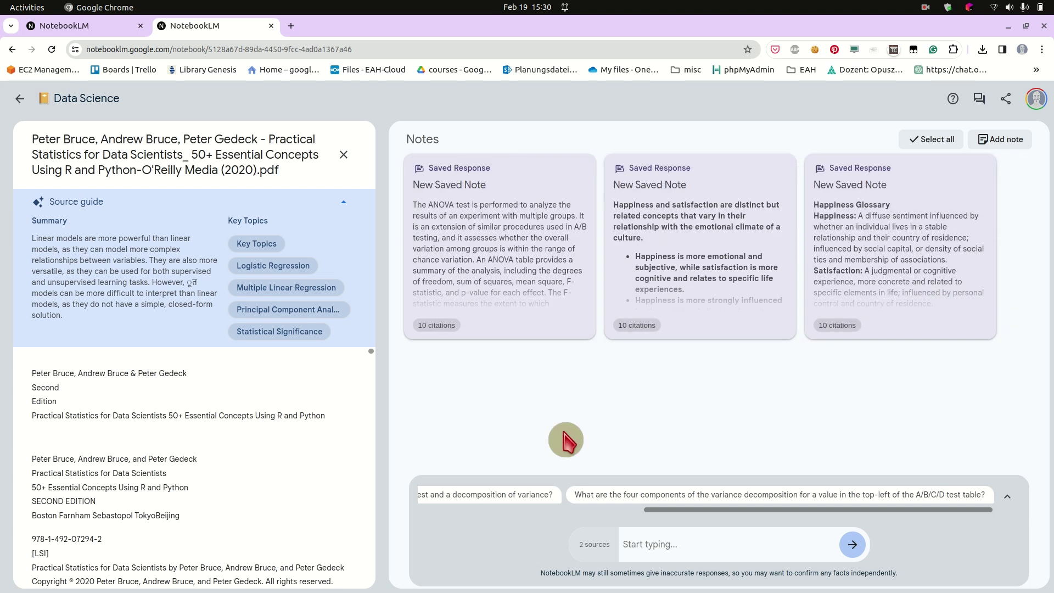
left_click(343, 154)
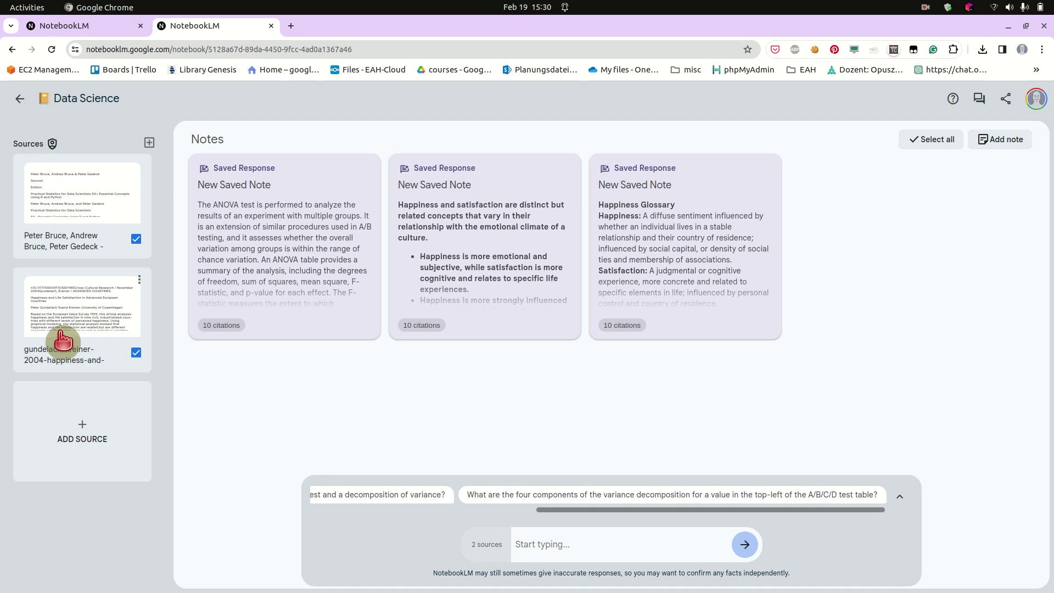
key("alt+Tab")
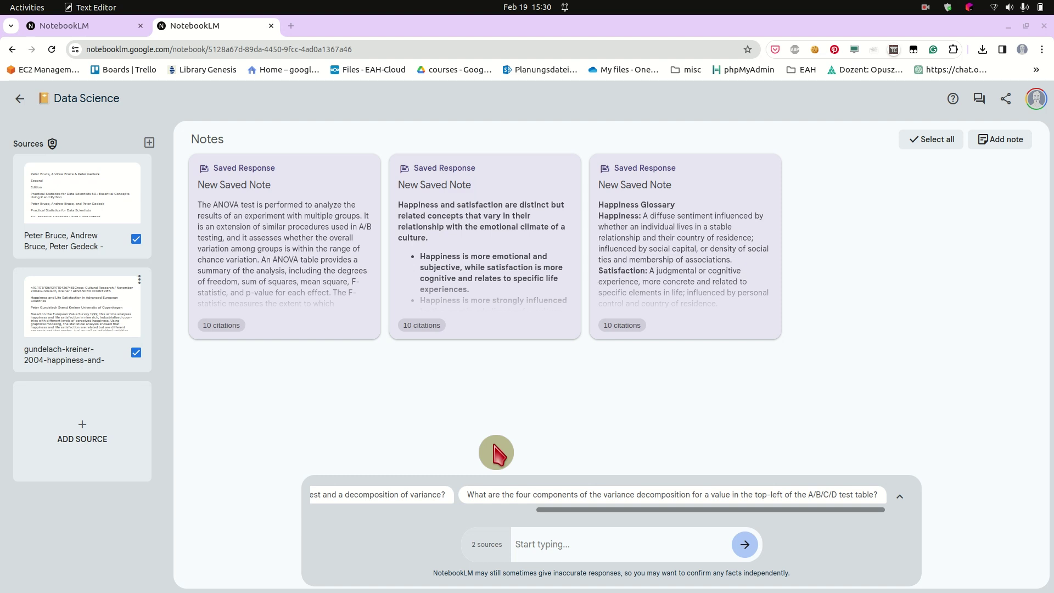
left_click(538, 545)
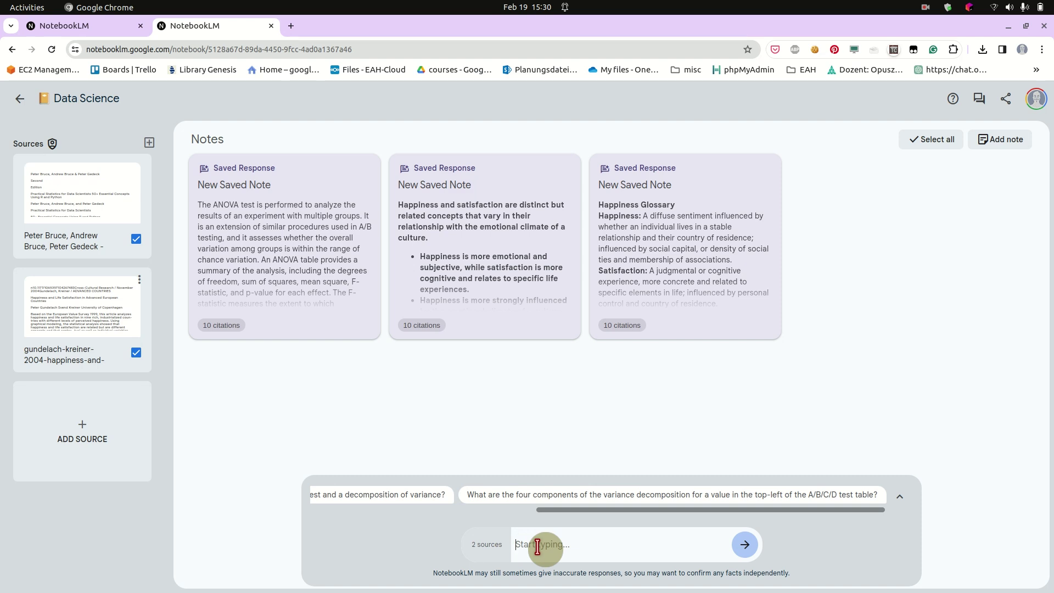
- Paste and send the question on performing an ANOVA on happiness by country
key("ctrl+v")
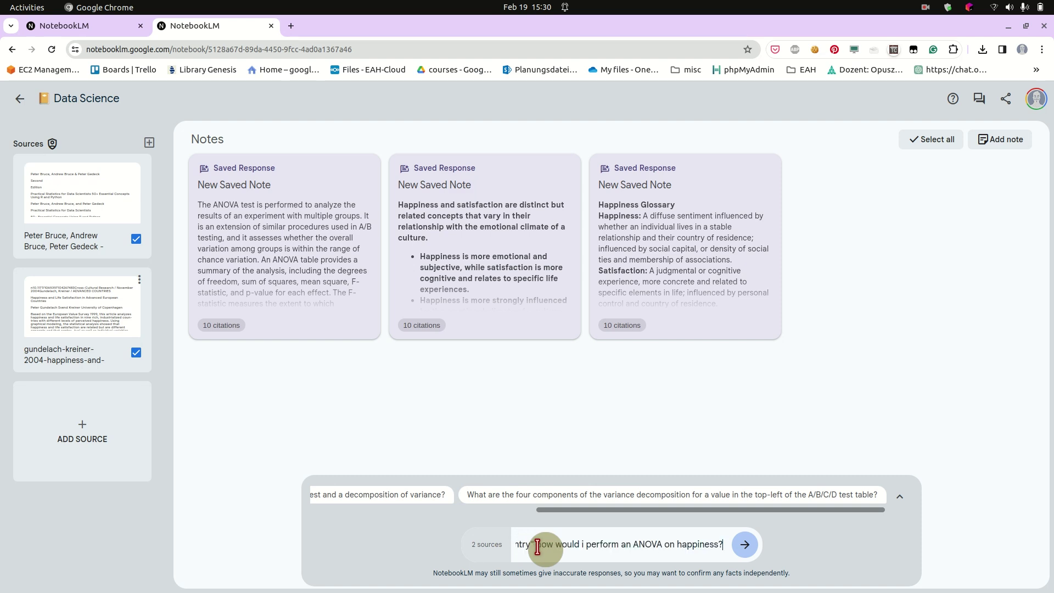
key("shift+Home")
left_click_drag(580, 545, 739, 546)
left_click(687, 546)
double_click(654, 545)
left_click(686, 545)
left_click(670, 544)
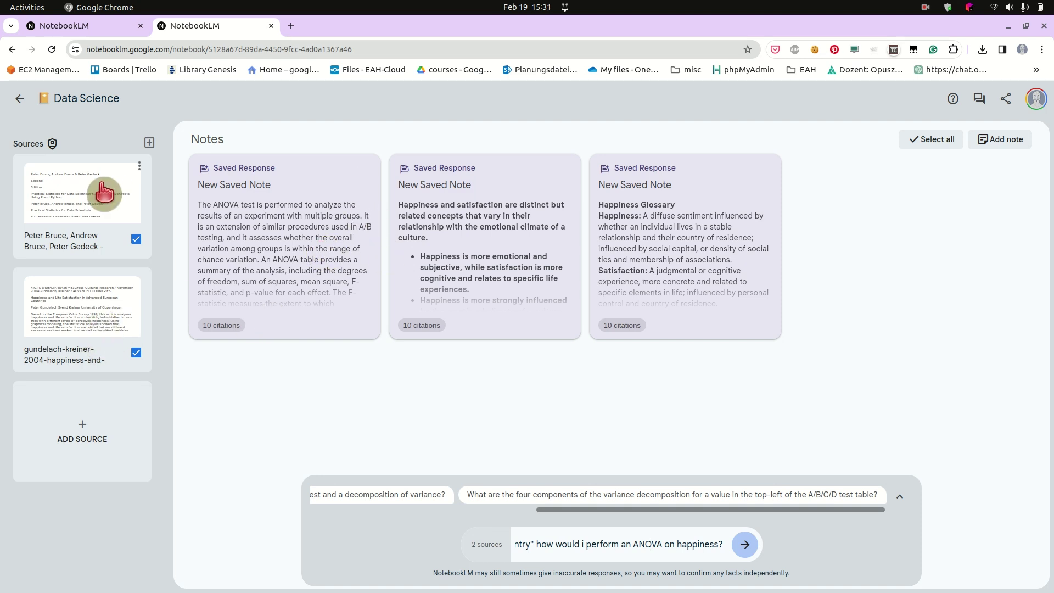
left_click(743, 543)
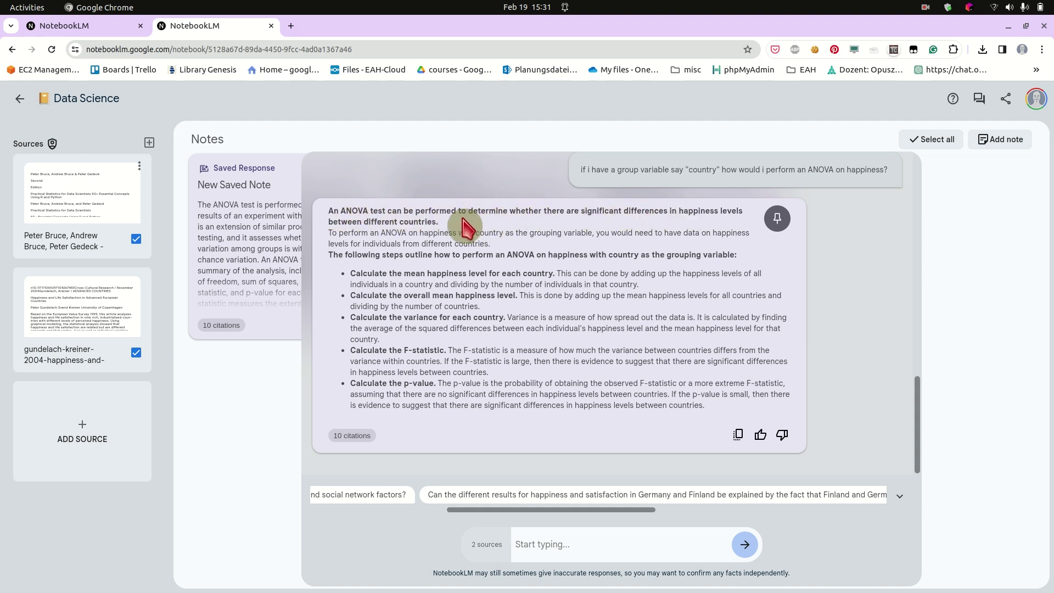
- Highlight key sentences of the happiness ANOVA answer, including country as the grouping variable
left_click_drag(464, 223, 327, 211)
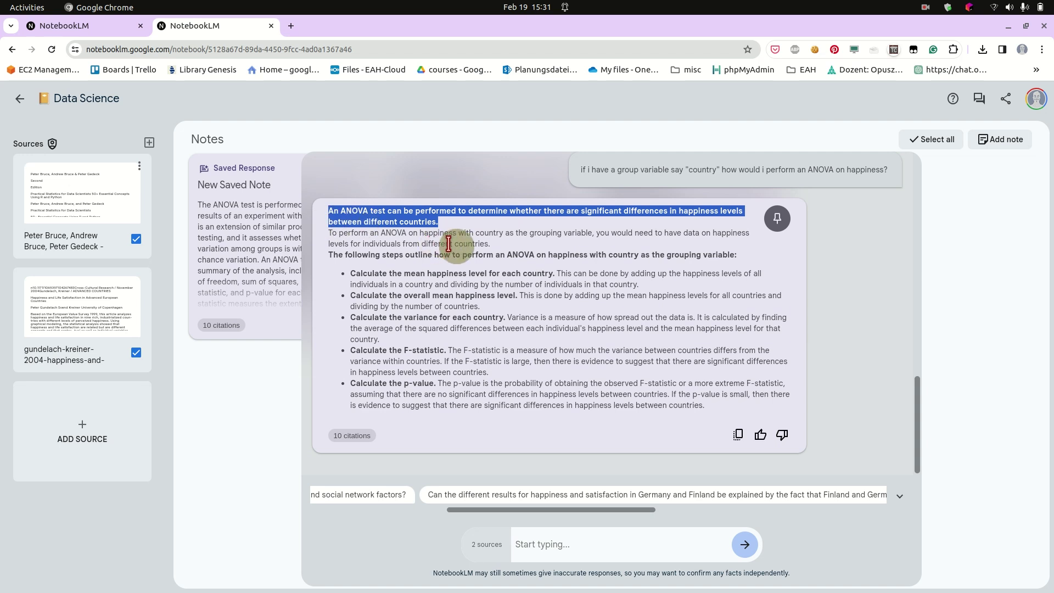
left_click(462, 260)
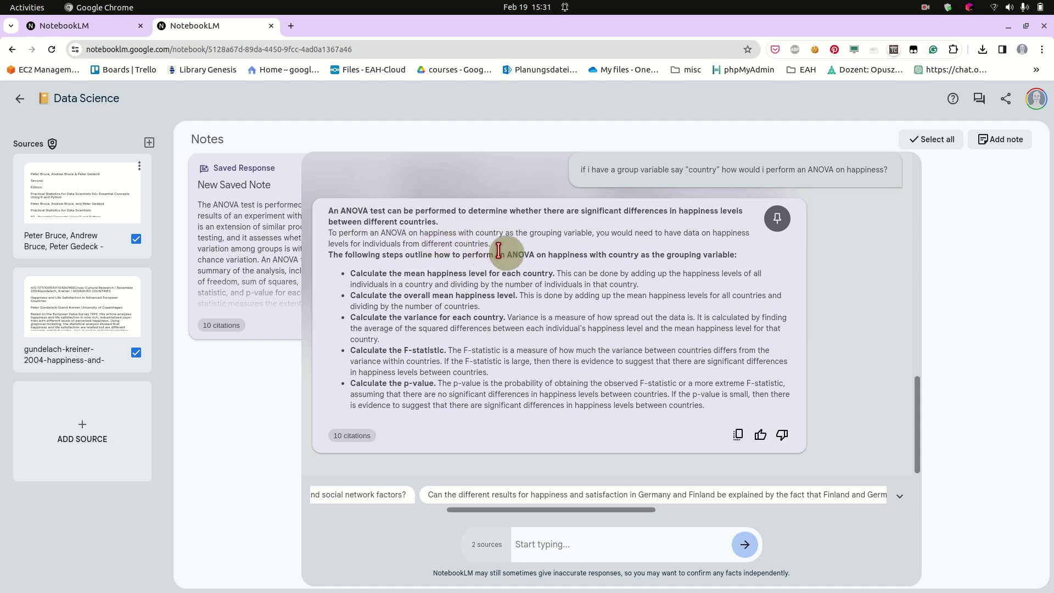
left_click_drag(590, 232, 502, 233)
left_click(528, 245)
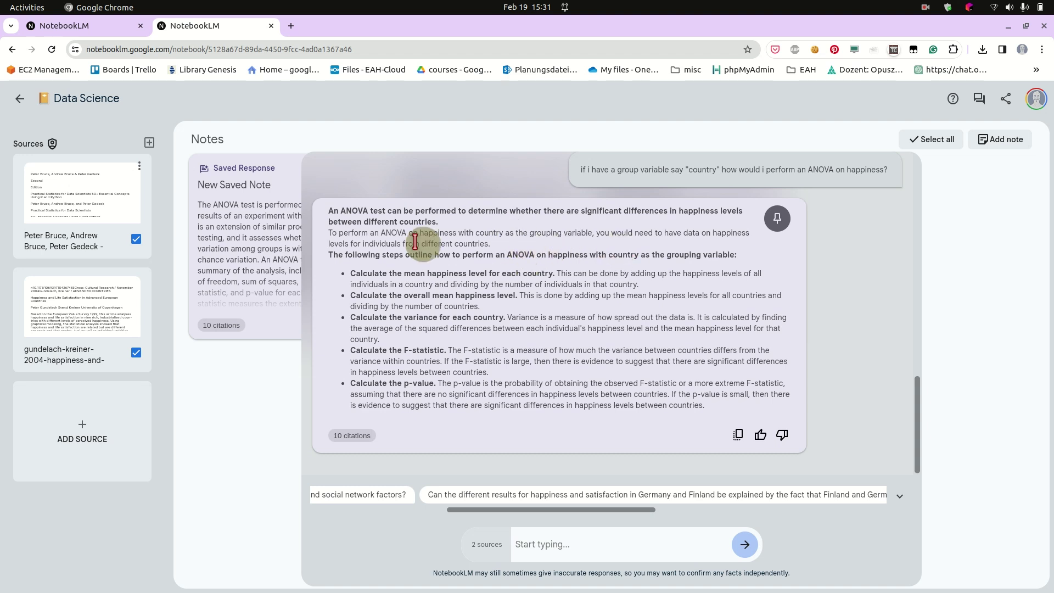
left_click_drag(347, 245, 327, 234)
left_click(516, 248)
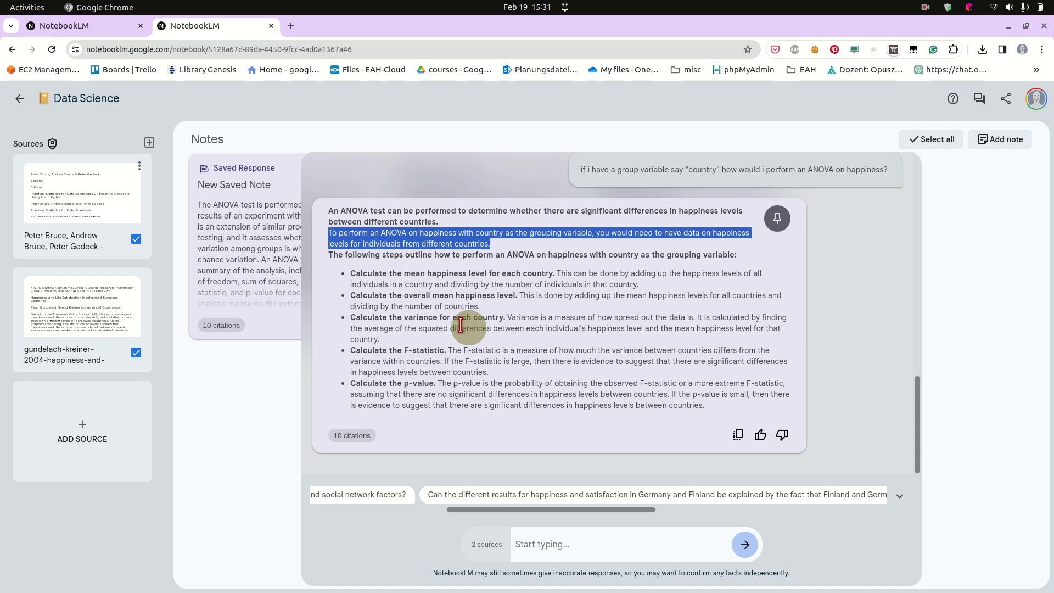
left_click(441, 272)
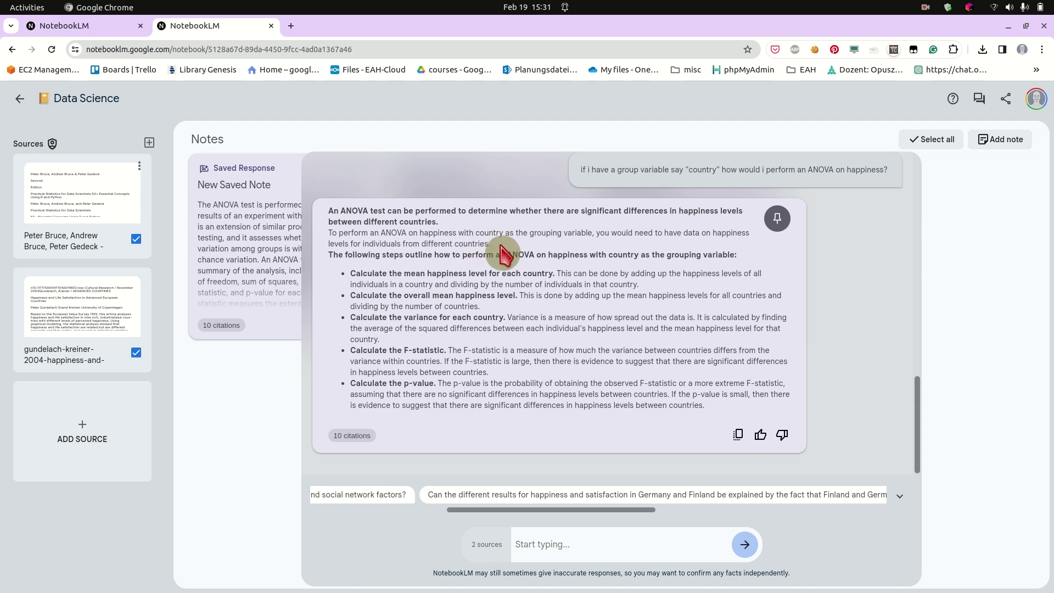
left_click_drag(497, 246, 293, 242)
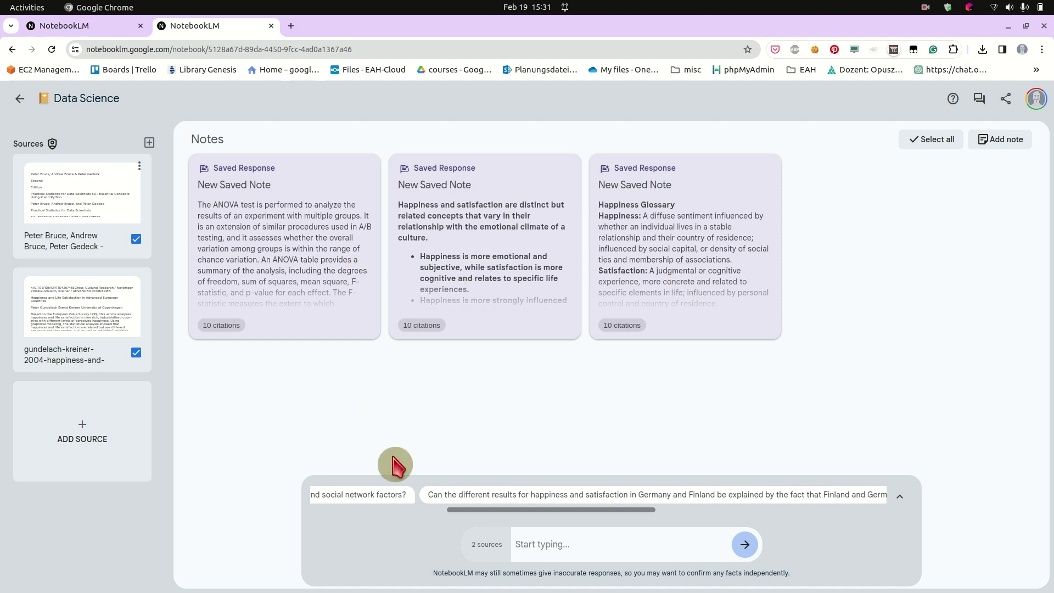
- Resubmit the question on performing an ANOVA on happiness by country
left_click(554, 545)
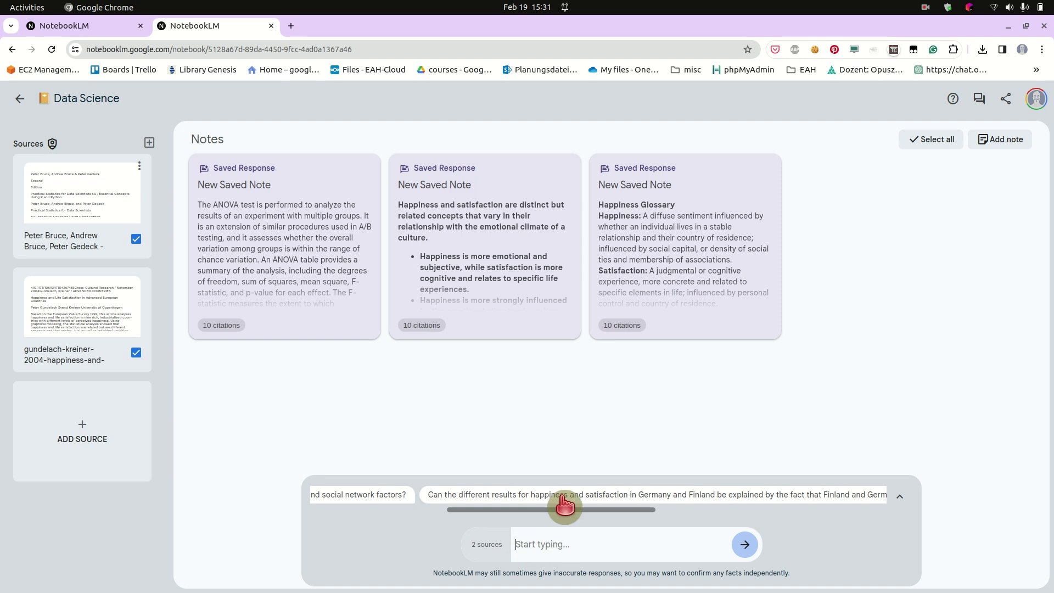
key("ctrl+v")
key("Return")
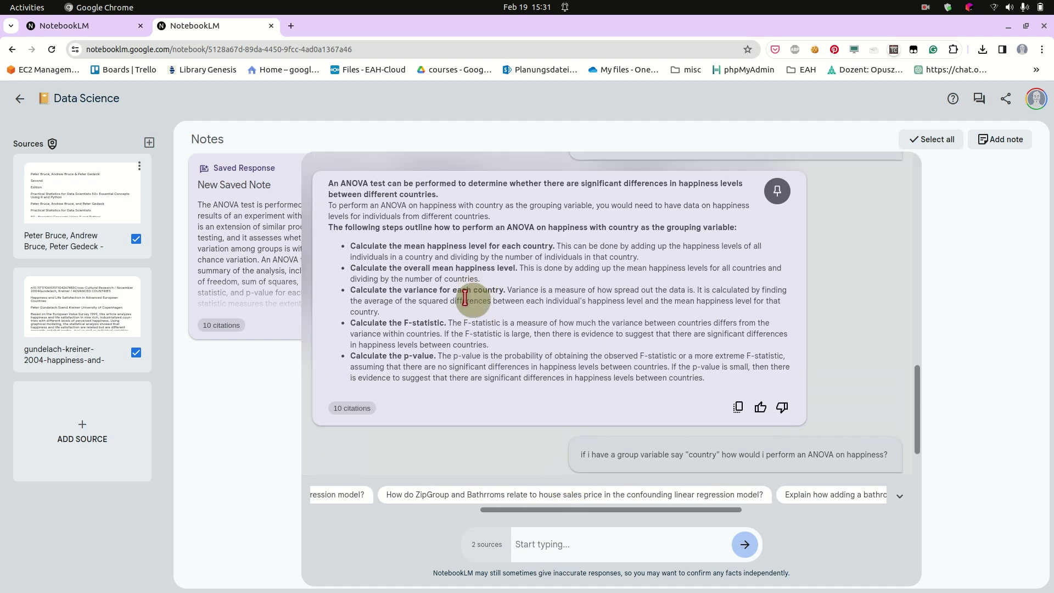
- Scroll through the new answer and pin it as the fourth note
scroll(465, 297, "down", 2)
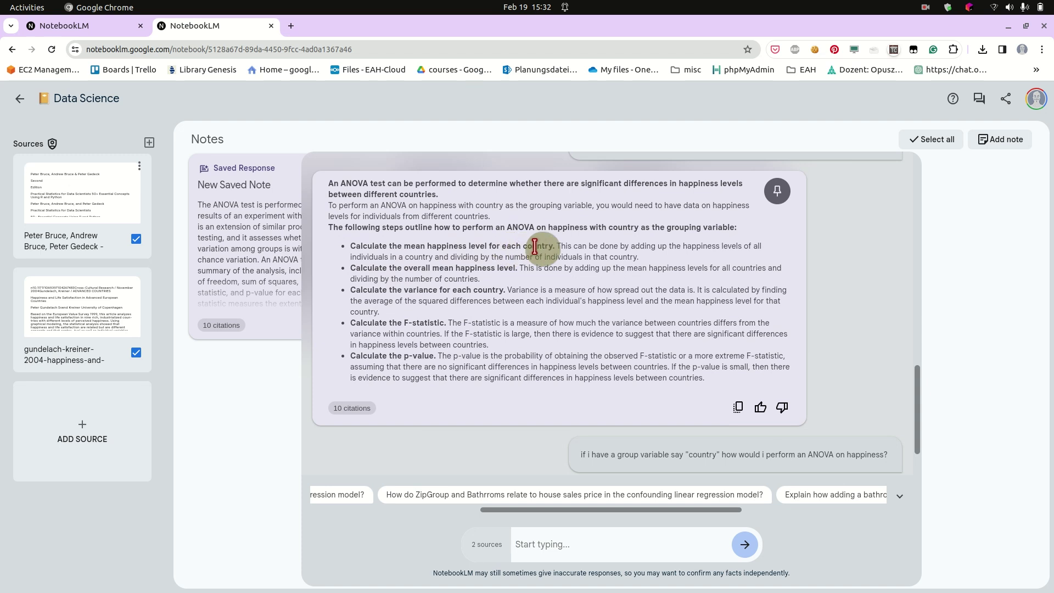
scroll(407, 273, "down", 4)
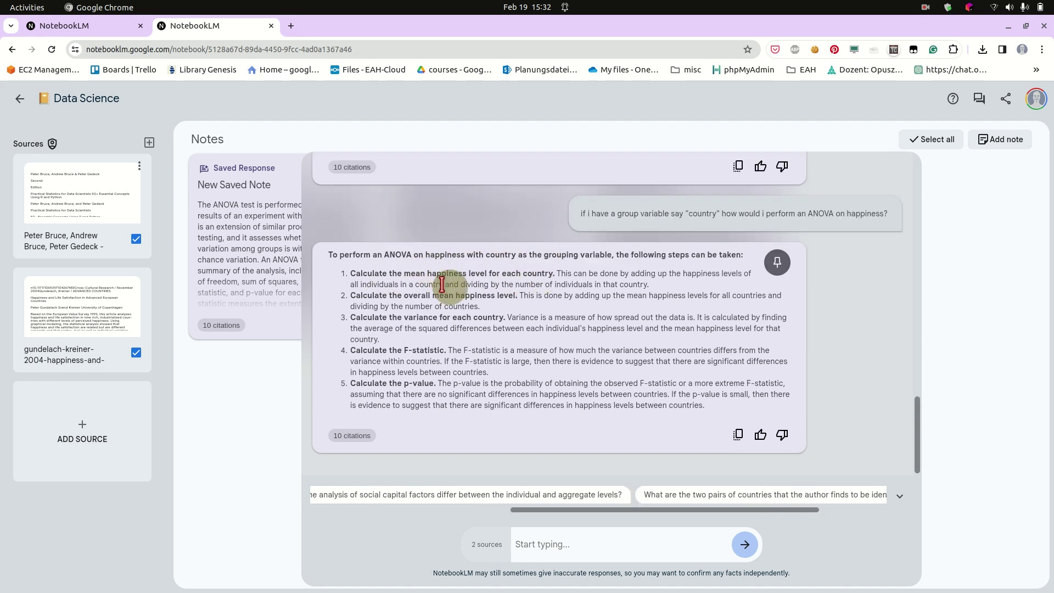
scroll(443, 285, "up", 5)
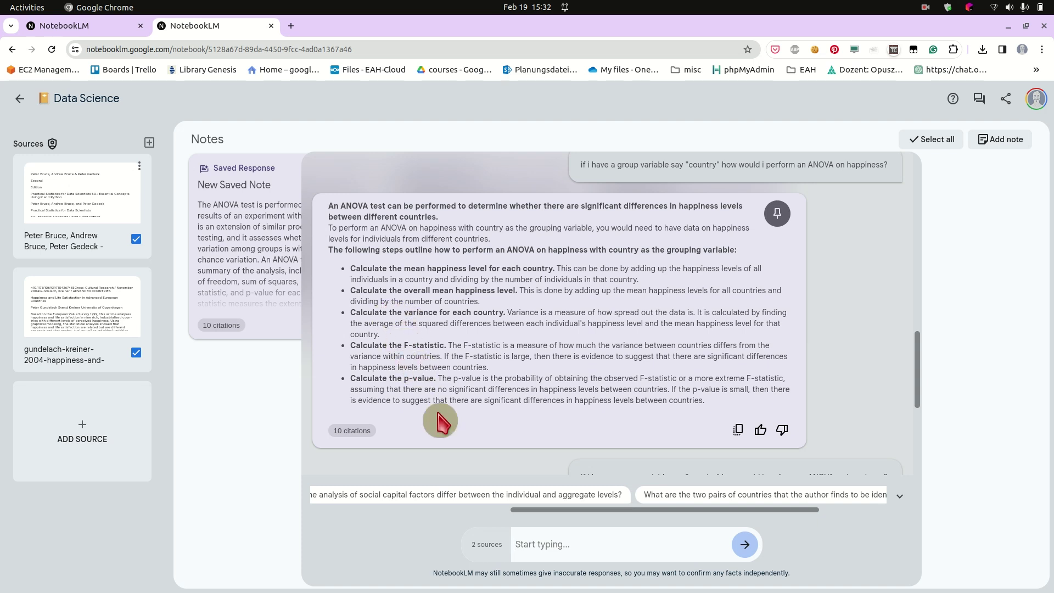
scroll(456, 373, "up", 1)
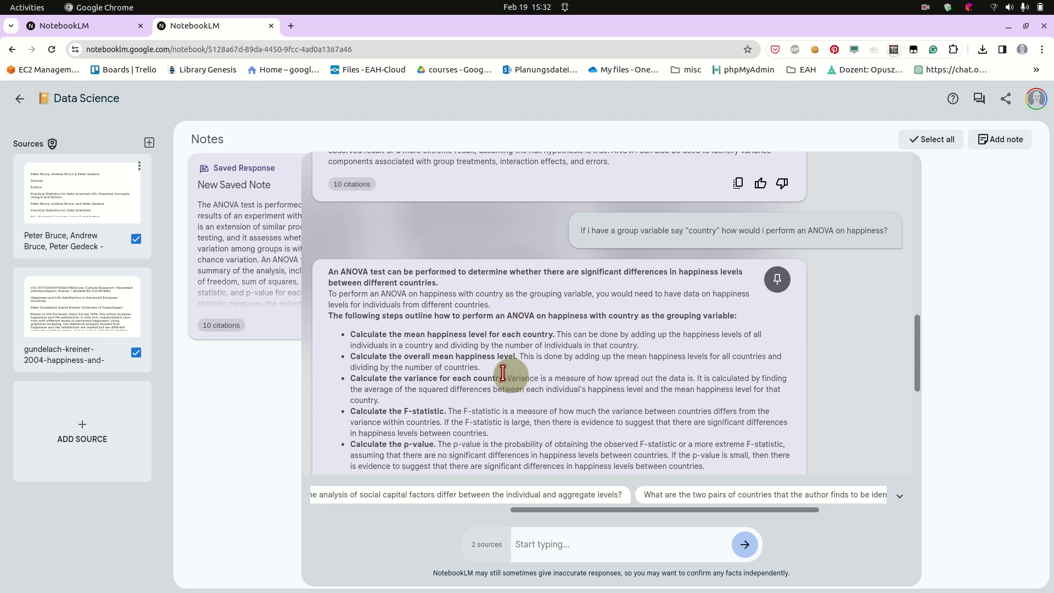
left_click(776, 283)
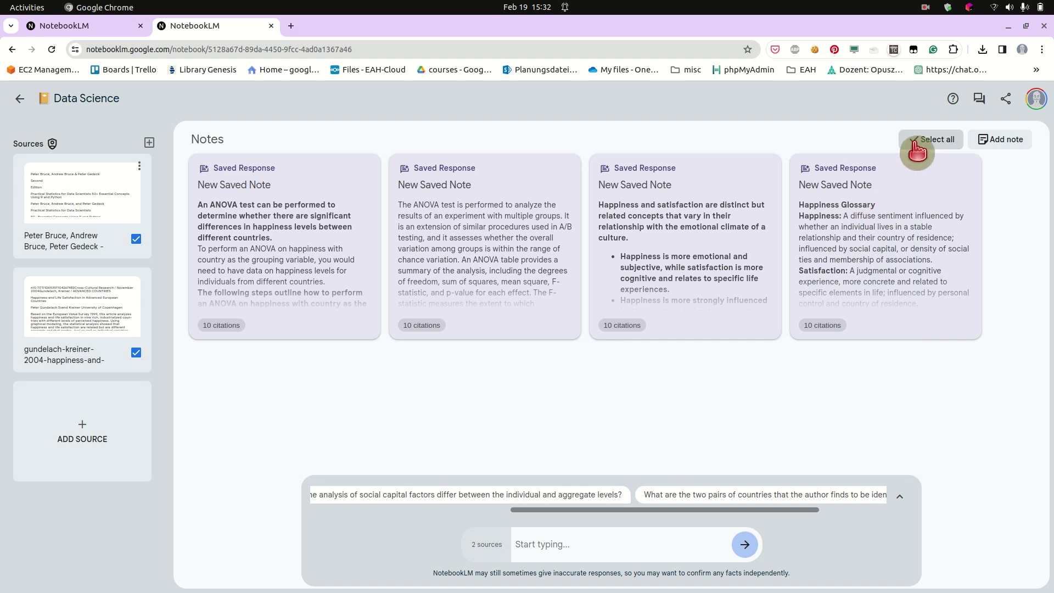
- Select all four saved notes and create a Study Guide from them
left_click(930, 140)
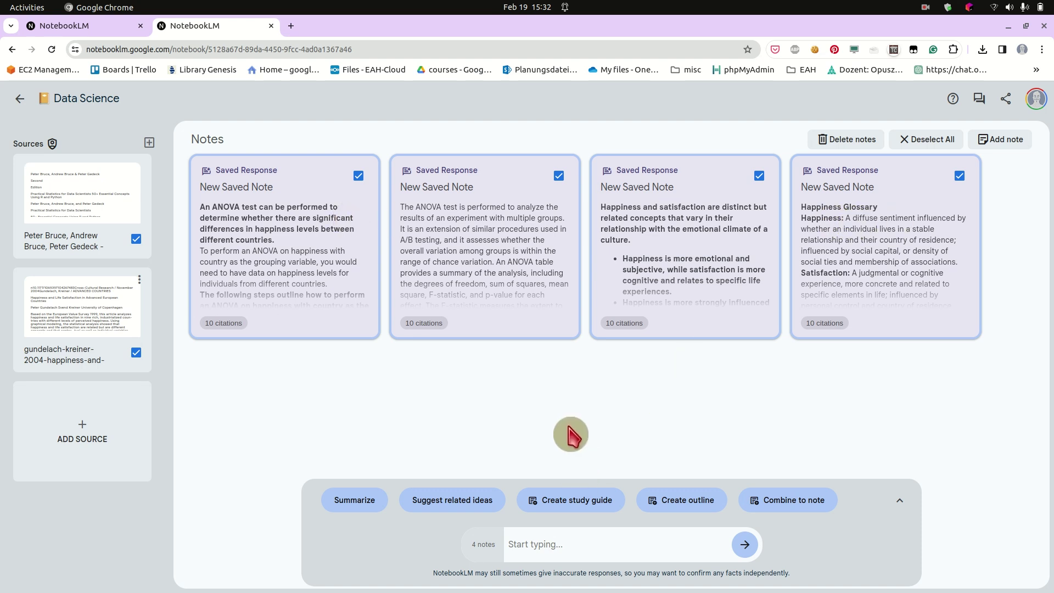
left_click(578, 511)
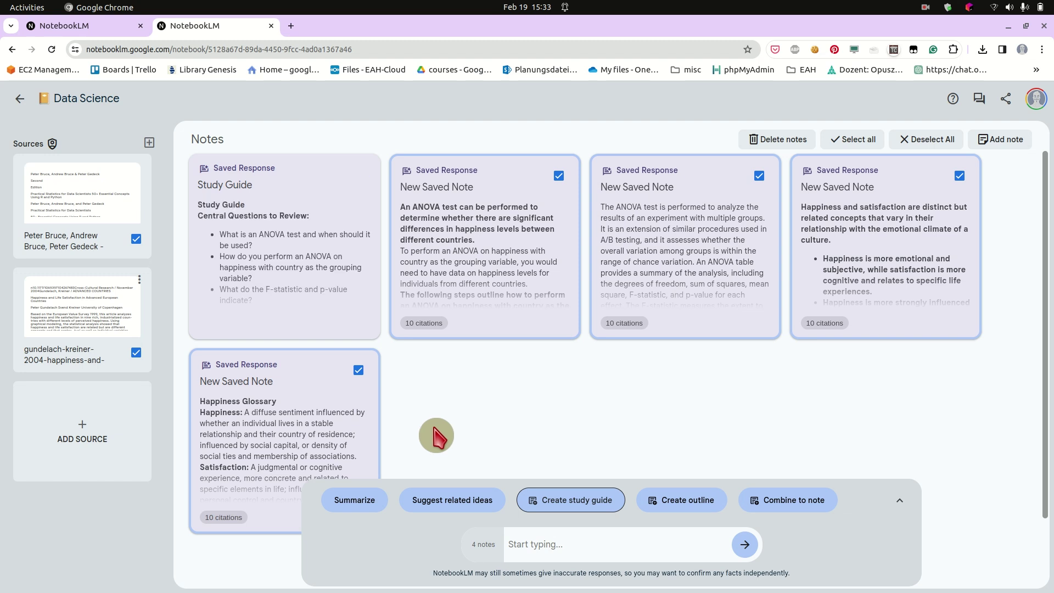
left_click(266, 223)
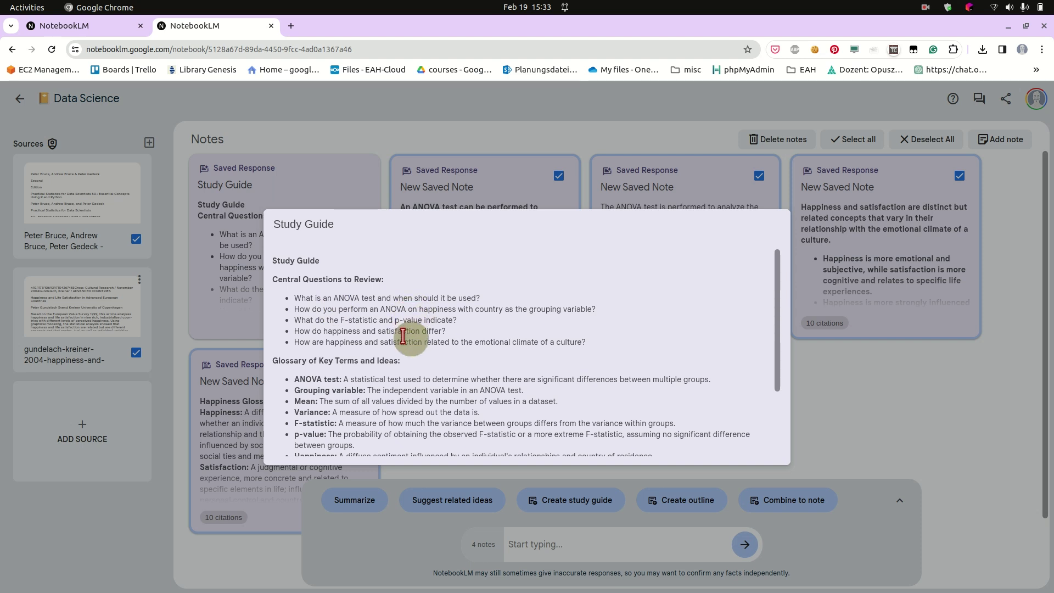
scroll(404, 330, "down", 2)
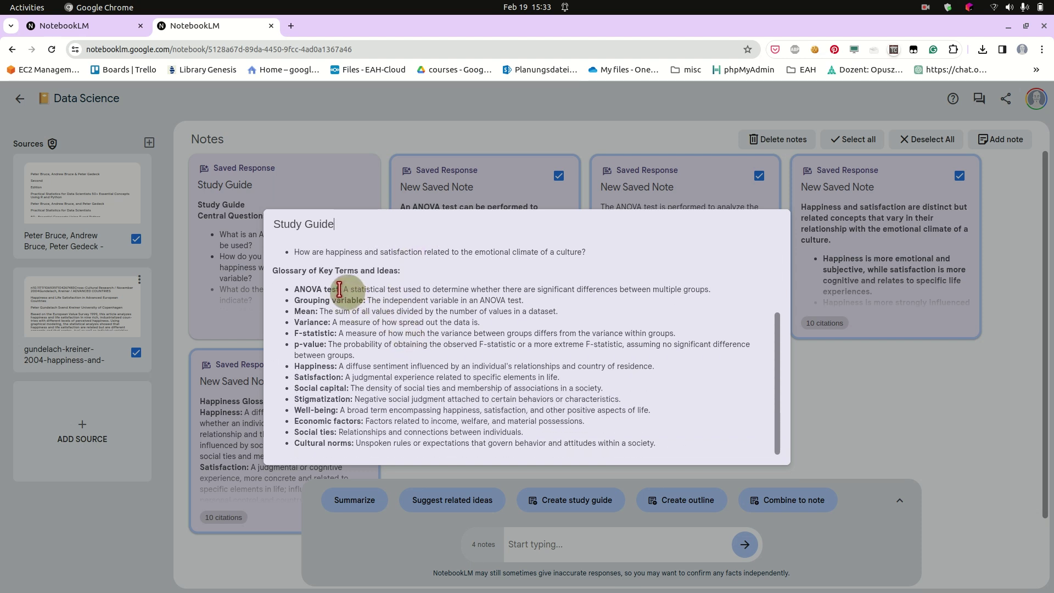
left_click_drag(340, 289, 295, 289)
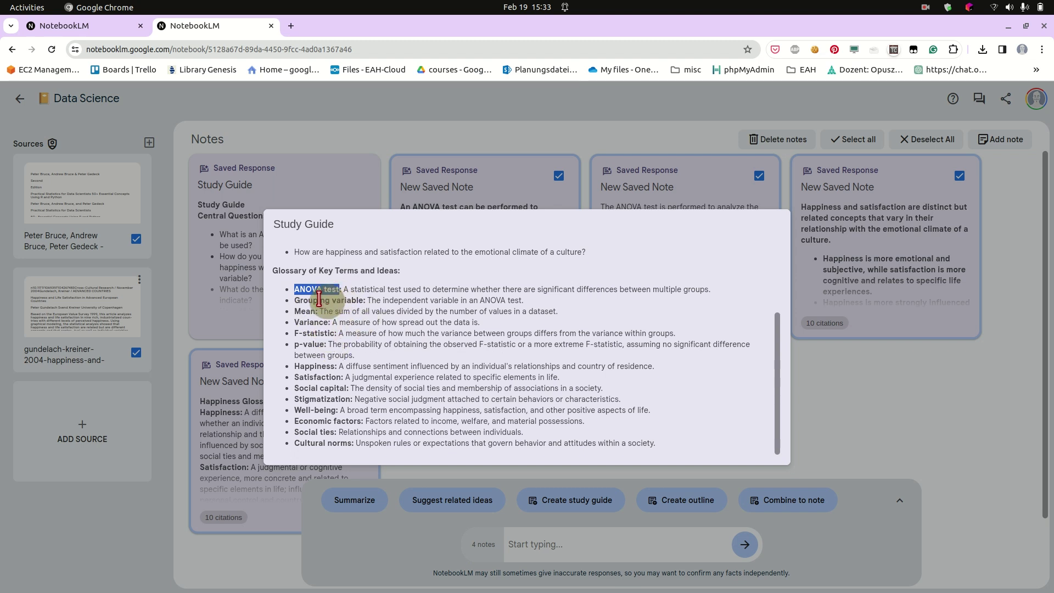
double_click(304, 311)
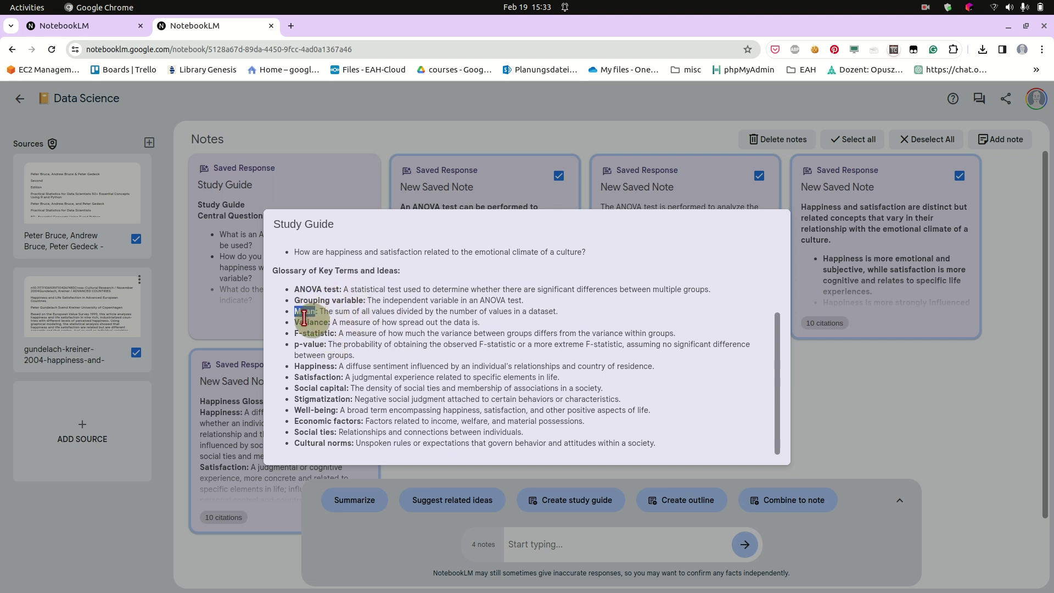
left_click_drag(328, 344, 295, 344)
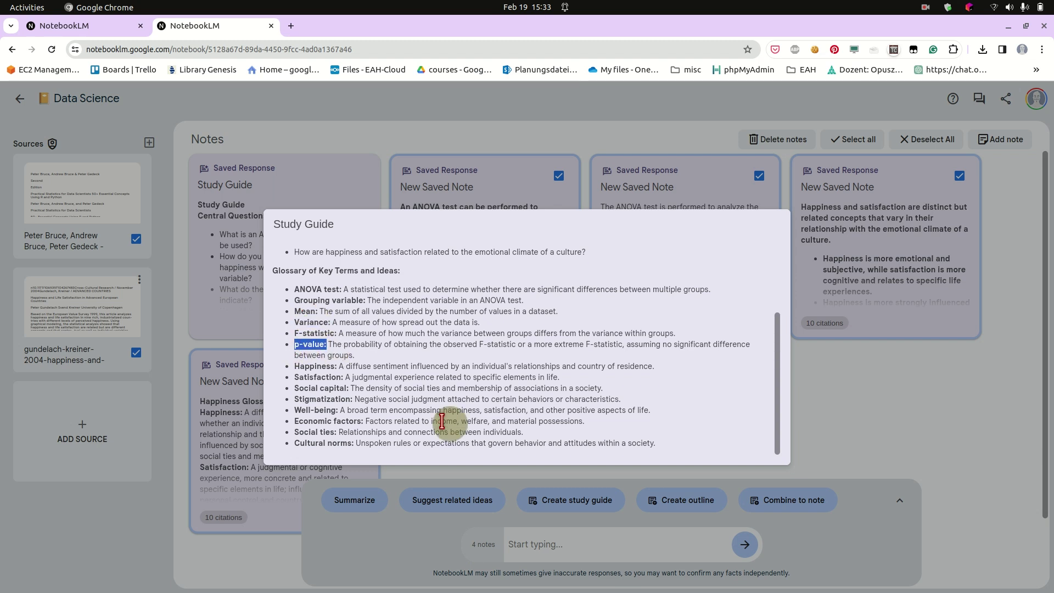
left_click(824, 409)
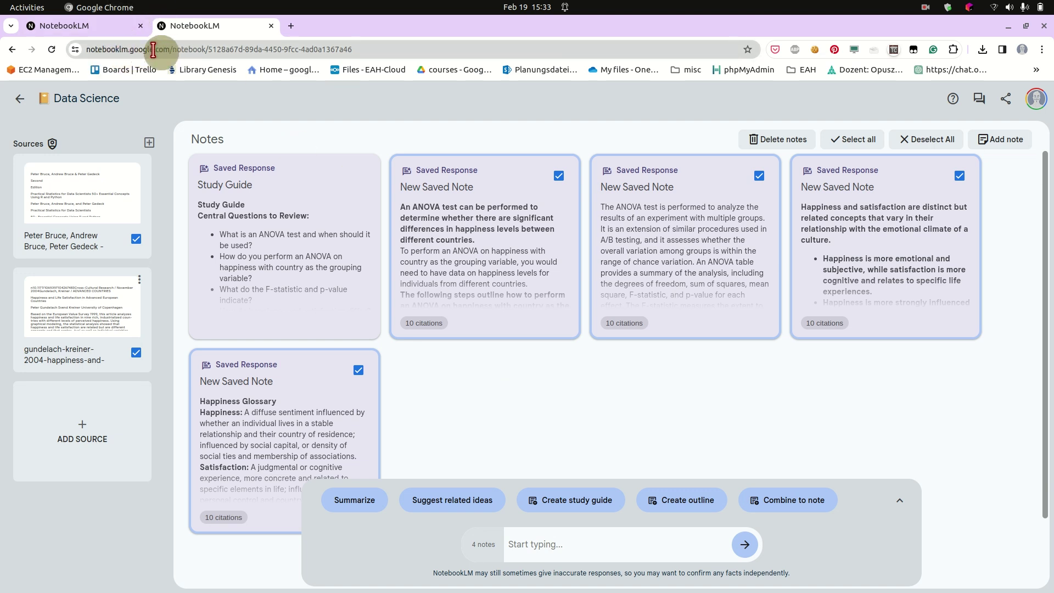
left_click(88, 28)
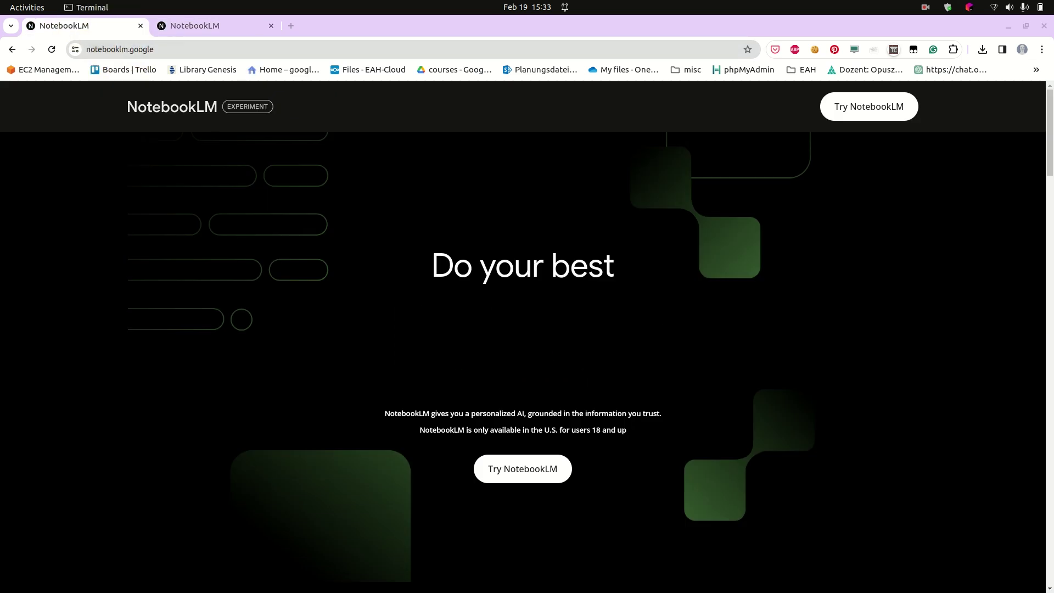
key("alt+Tab")
left_click_drag(532, 177, 1051, 175)
left_click(302, 172)
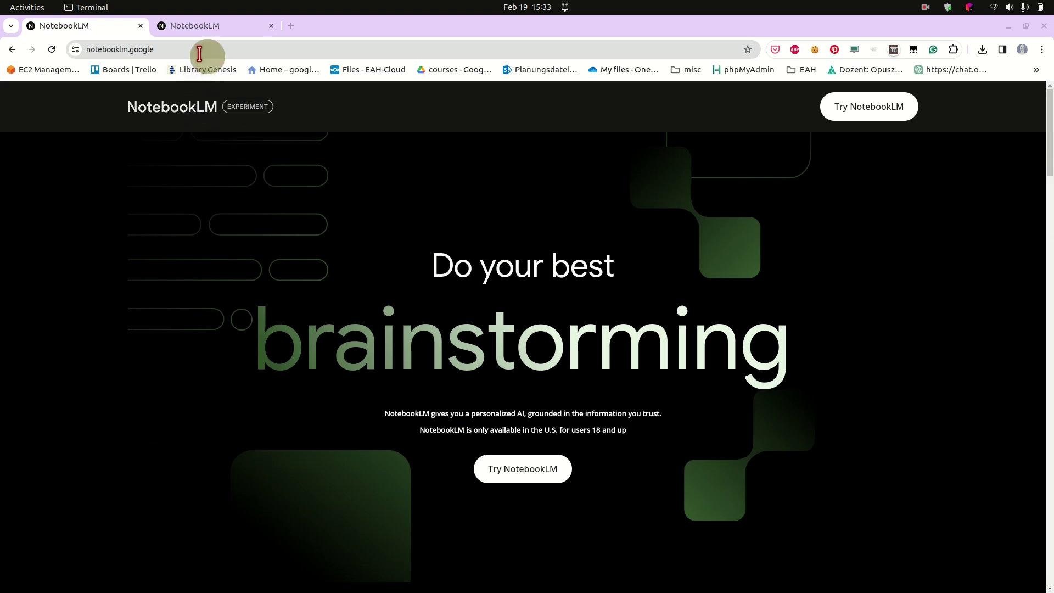
left_click(199, 27)
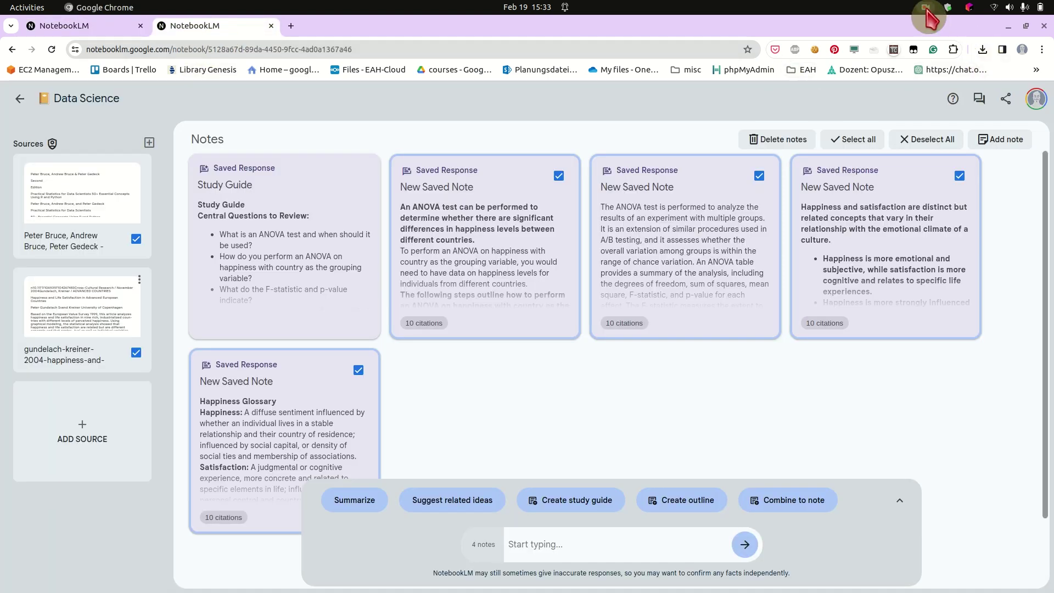